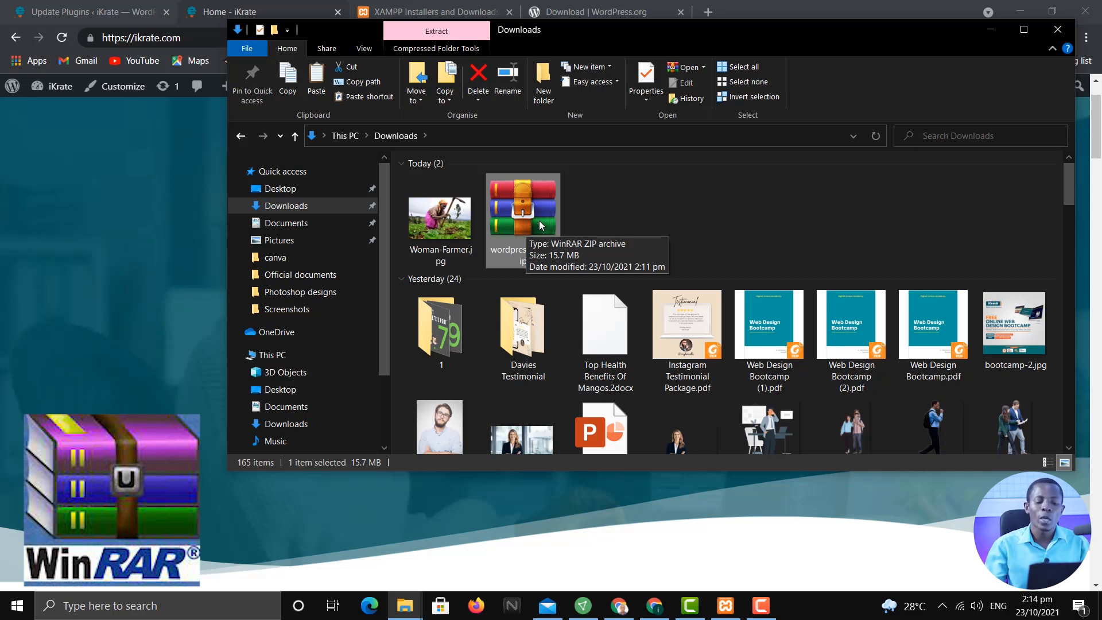
# Extract the wordpress folder from the WordPress zip into a wordpress-5.8.1 folder in Downloads, then close WinRAR
pyautogui.doubleClick(521, 196)
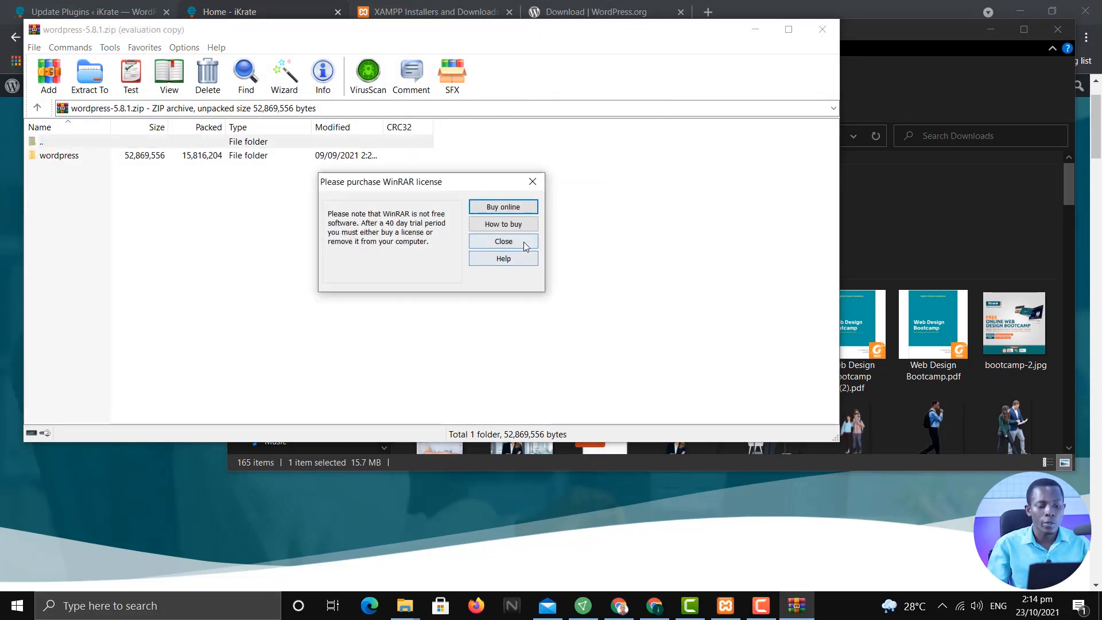
pyautogui.click(524, 241)
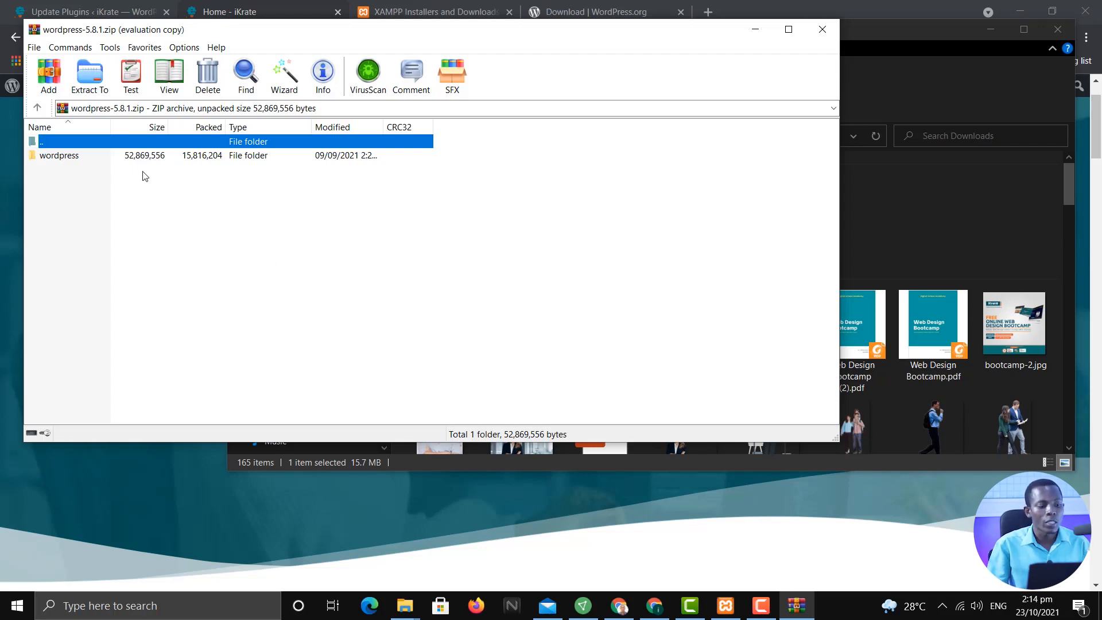
pyautogui.click(85, 158)
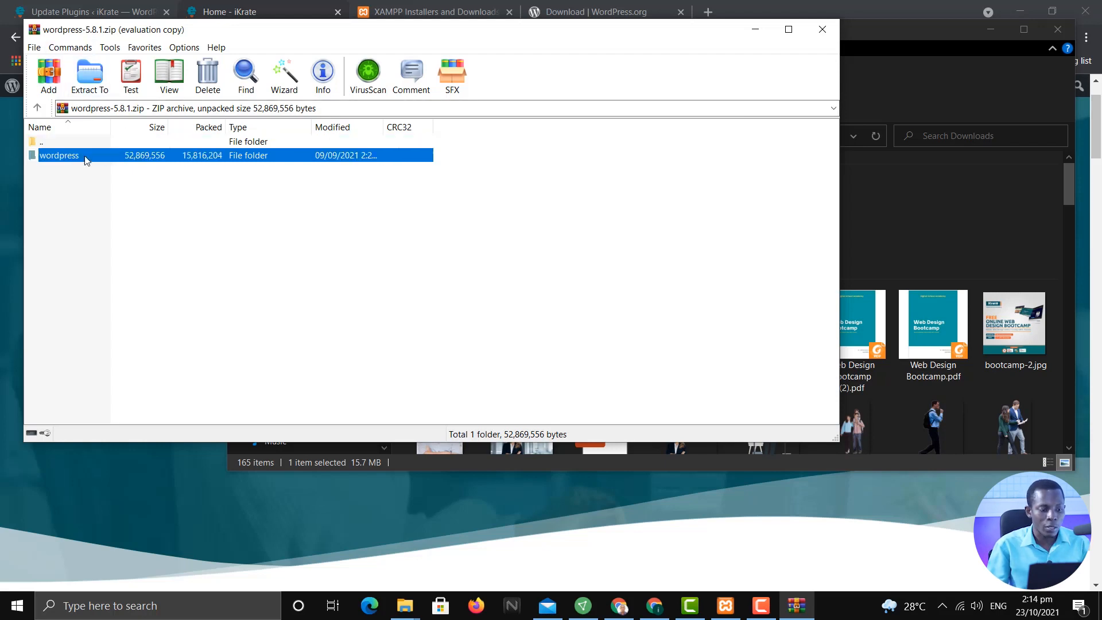
pyautogui.click(89, 78)
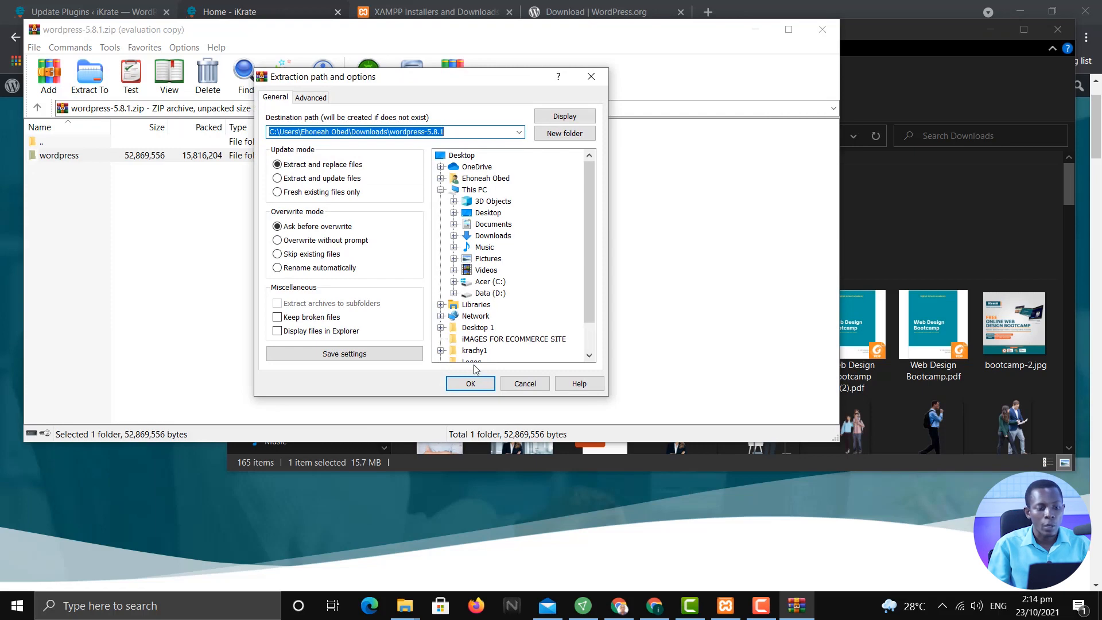
pyautogui.click(484, 384)
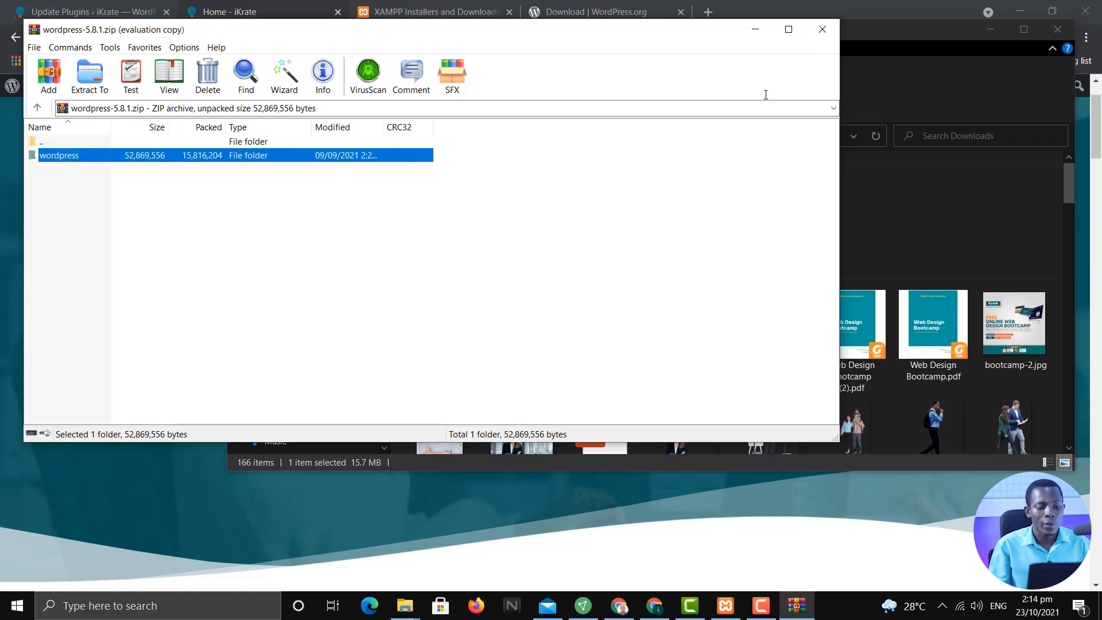
pyautogui.click(822, 29)
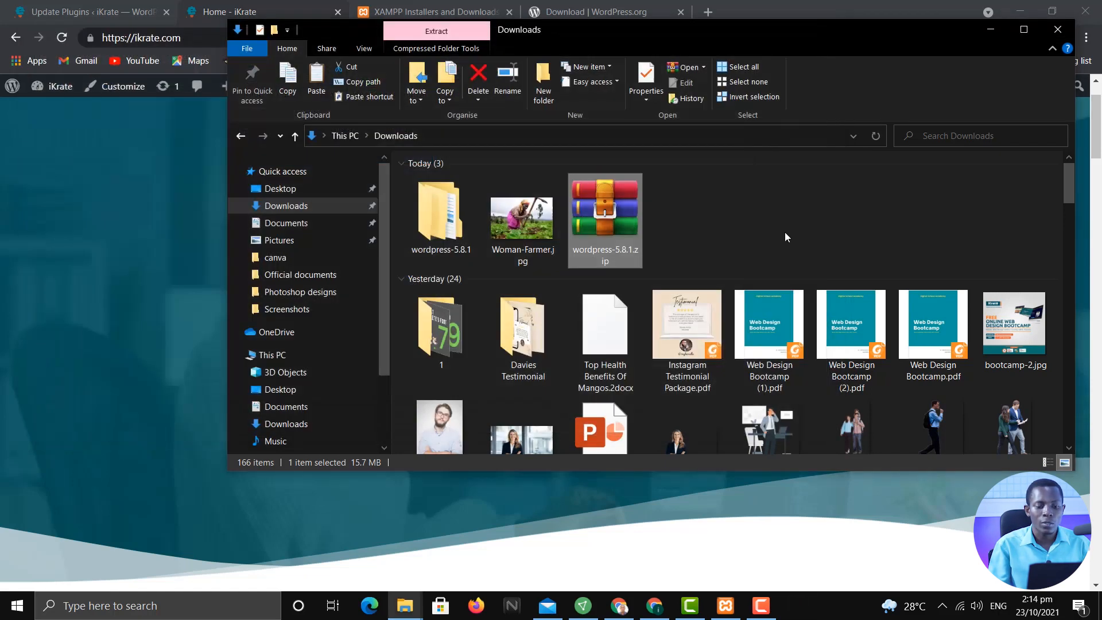
# Open wordpress-5.8.1 and select the wordpress folder inside it
pyautogui.doubleClick(452, 225)
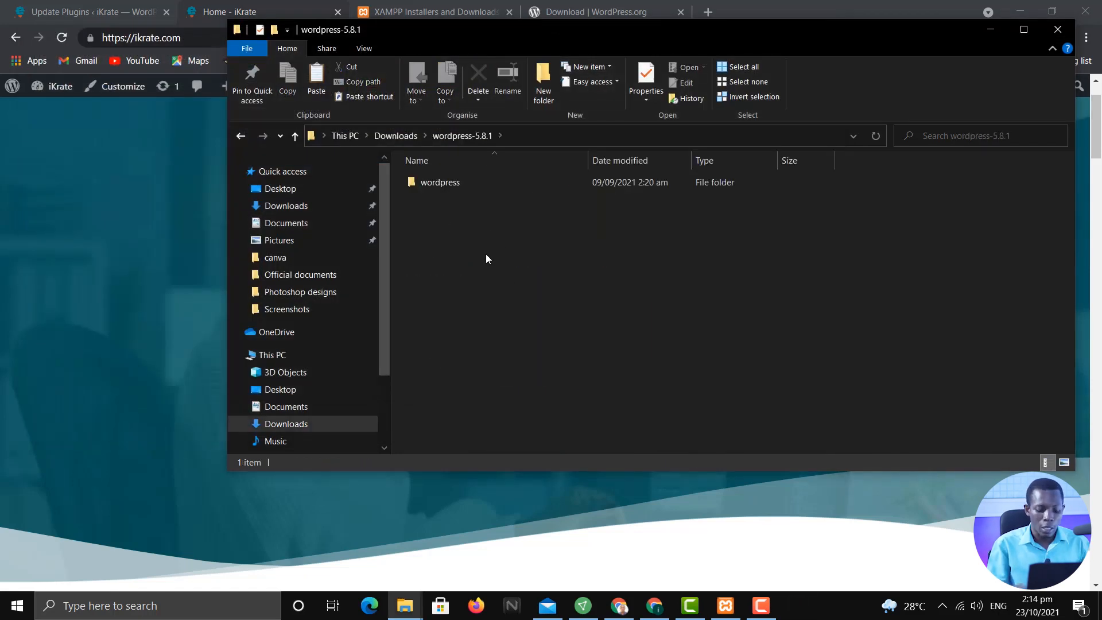
pyautogui.press('BackSpace')
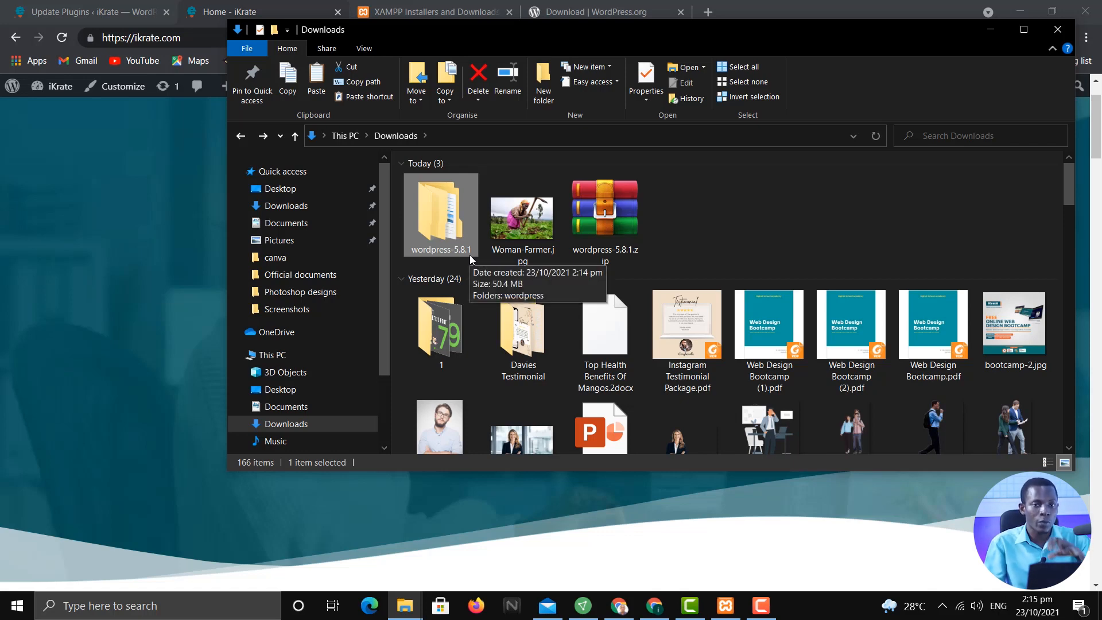
pyautogui.doubleClick(441, 224)
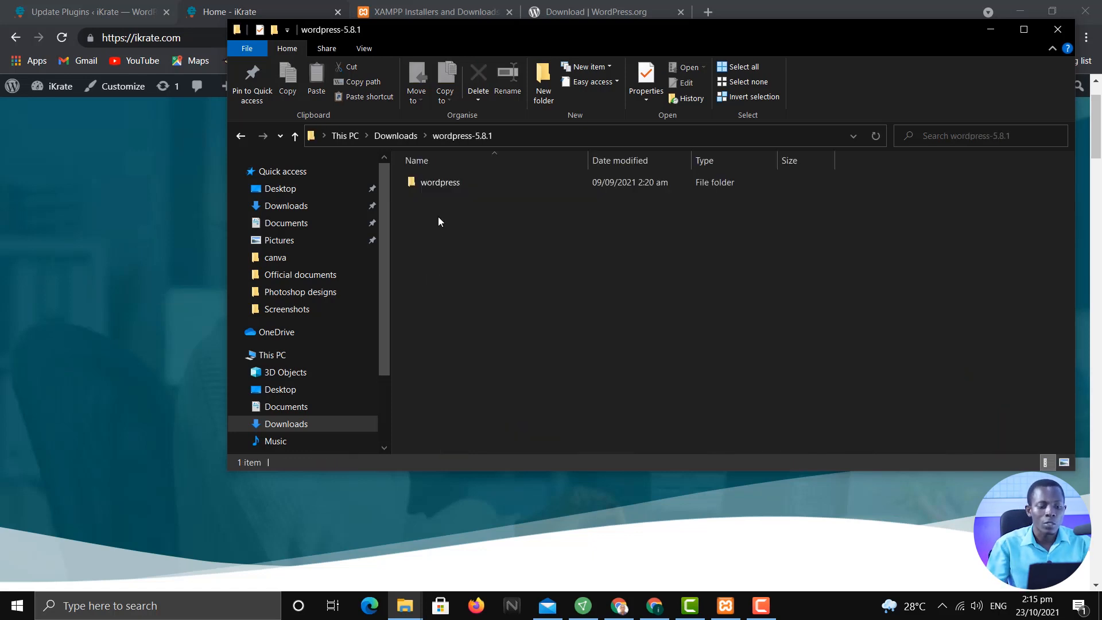
pyautogui.click(472, 184)
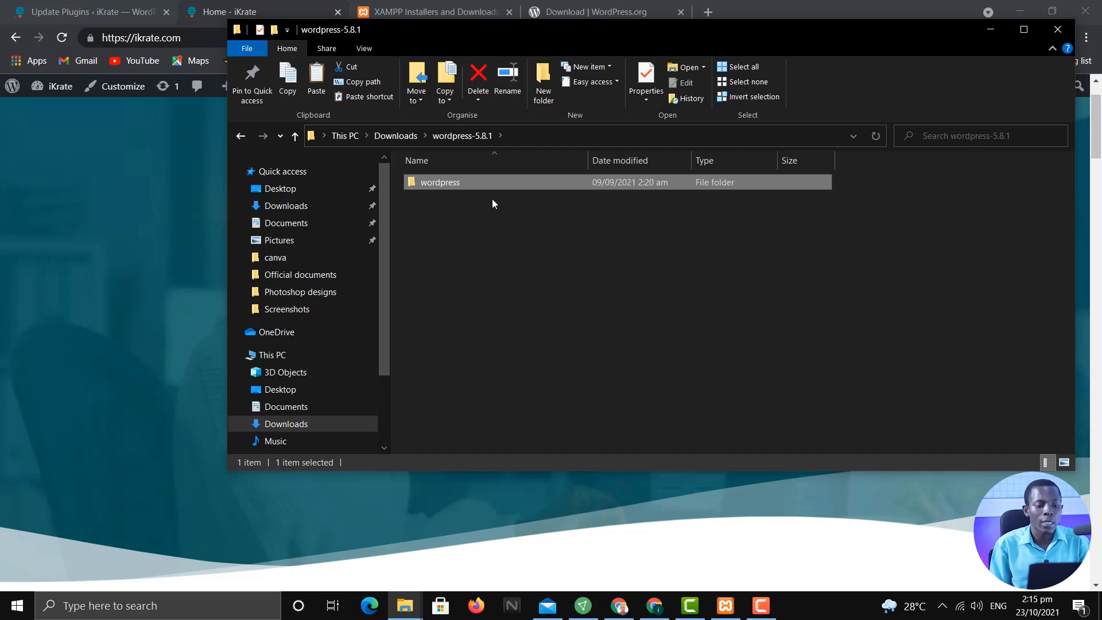
# Rename the inner wordpress folder to wdb.com
pyautogui.click(463, 184)
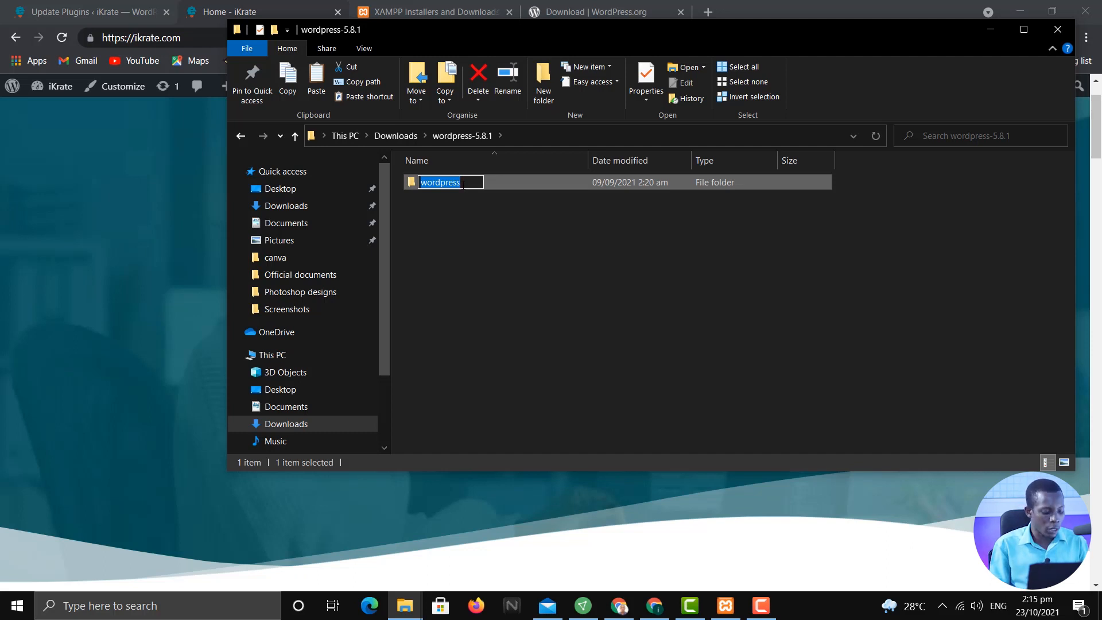
pyautogui.write('webdesign')
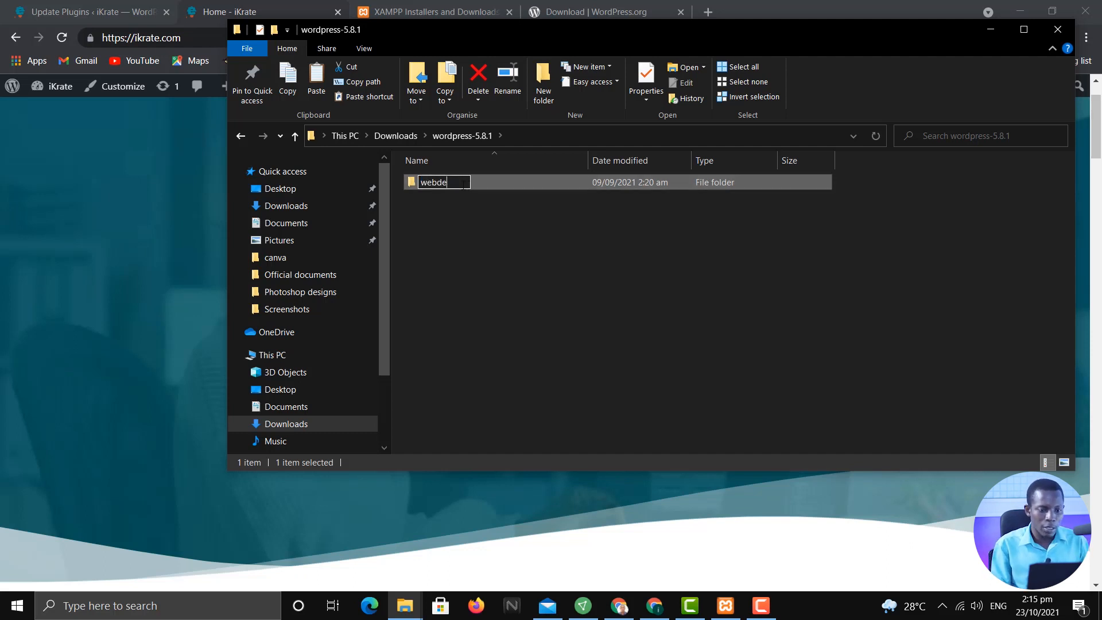
pyautogui.press('BackSpace')
pyautogui.press('BackSpace')
pyautogui.press('BackSpace')
pyautogui.press('BackSpace')
pyautogui.press('BackSpace')
pyautogui.press('BackSpace')
pyautogui.press('BackSpace')
pyautogui.press('BackSpace')
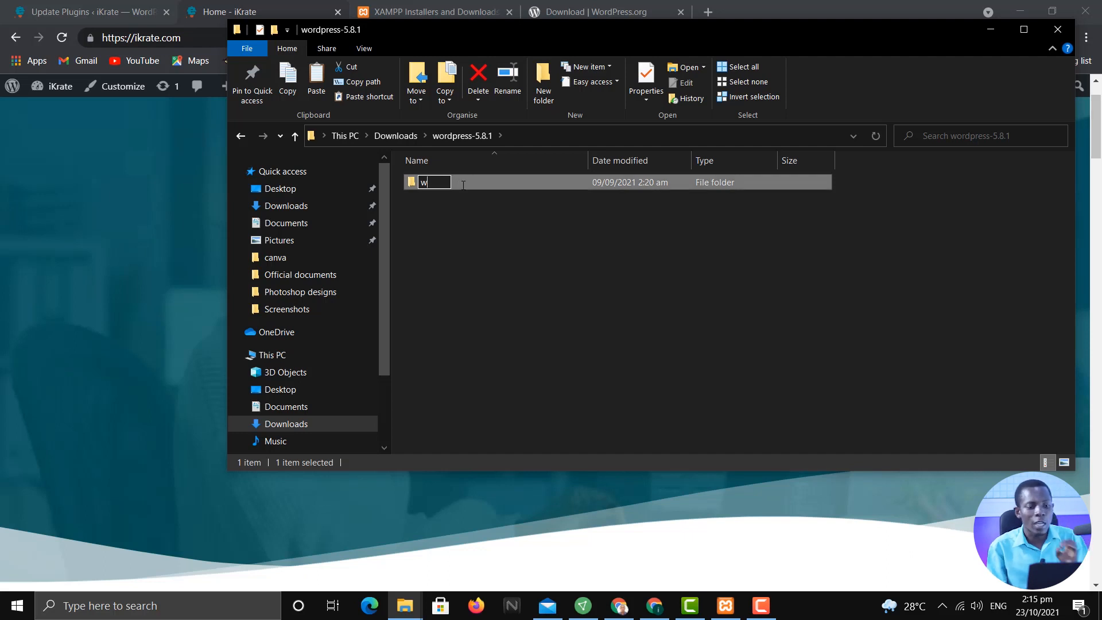
pyautogui.write('b')
pyautogui.press('BackSpace')
pyautogui.write('db')
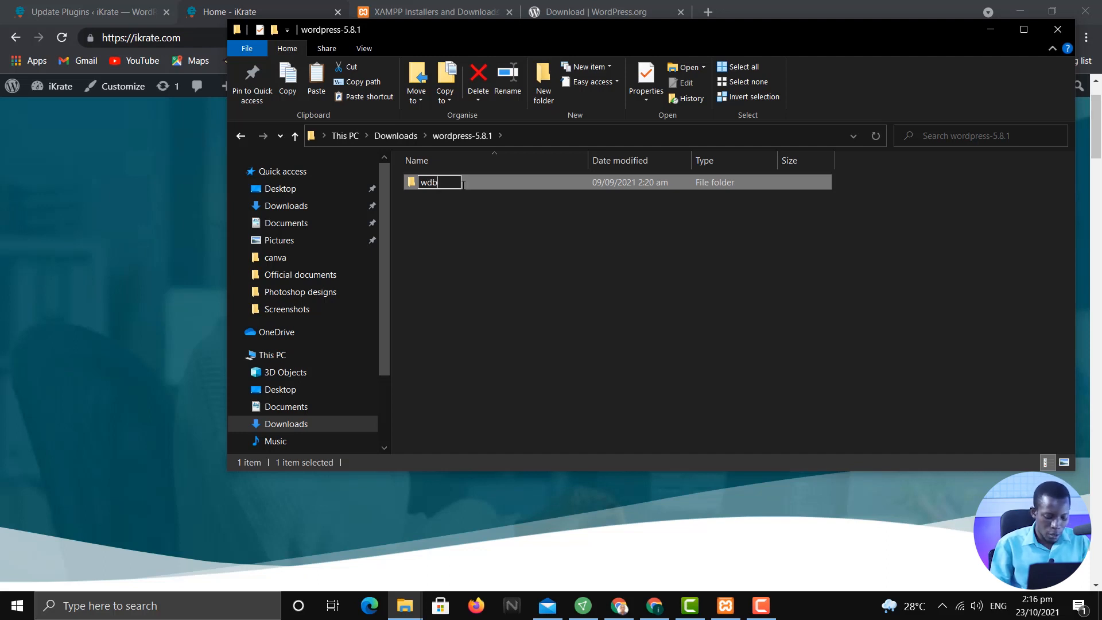
pyautogui.write('.com')
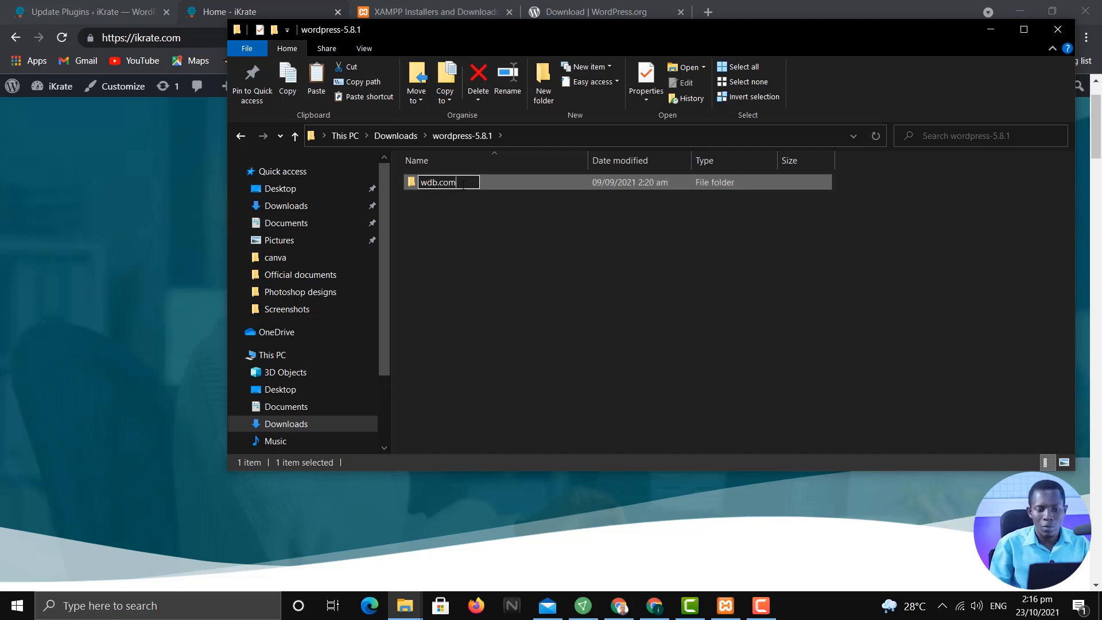
pyautogui.press('Return')
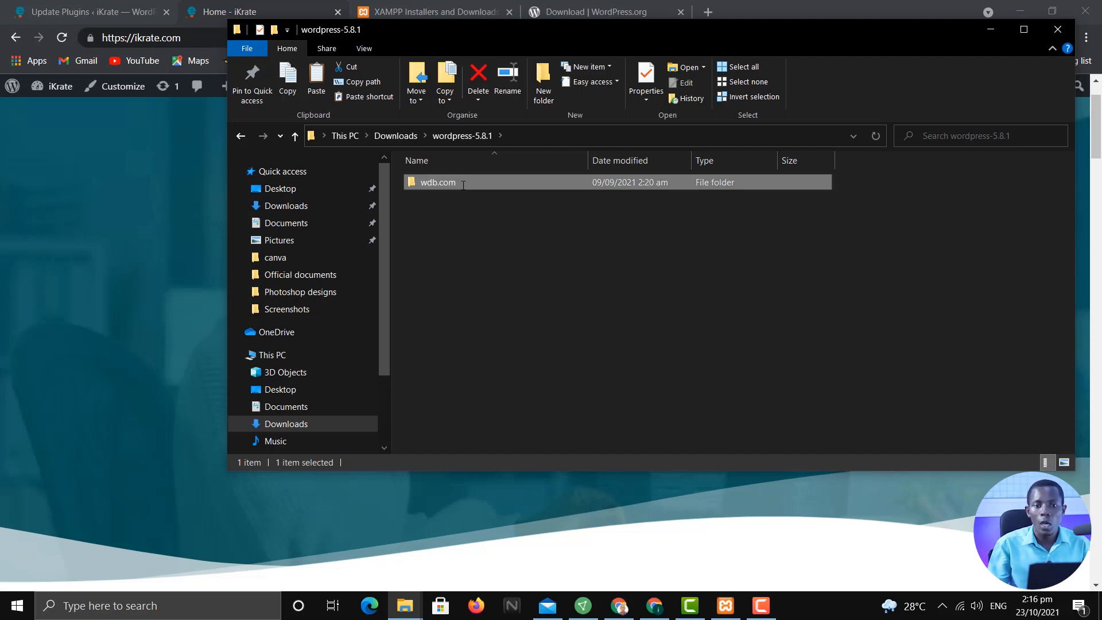
# Check the WordPress files inside wdb.com, then return to the Downloads folder
pyautogui.doubleClick(440, 181)
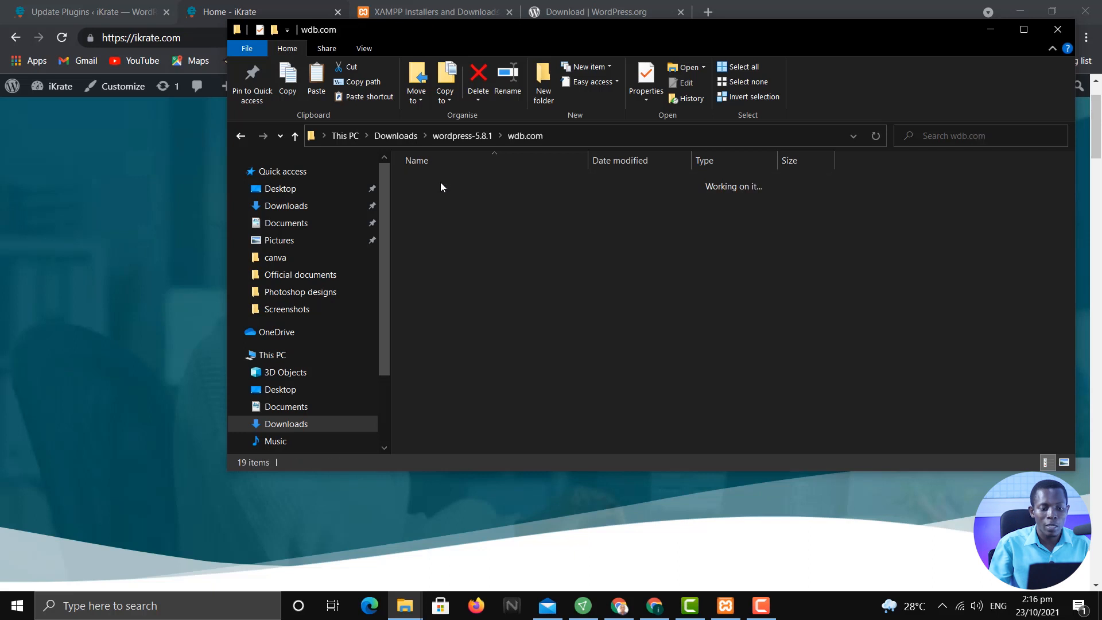
pyautogui.hotkey('alt', 'Left')
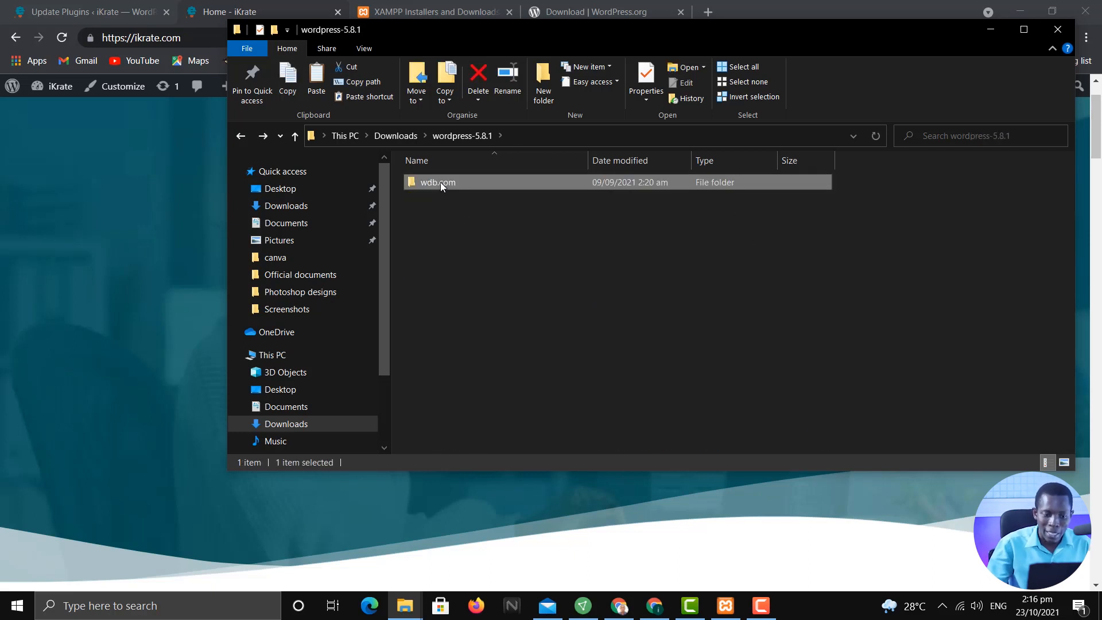
pyautogui.click(440, 182)
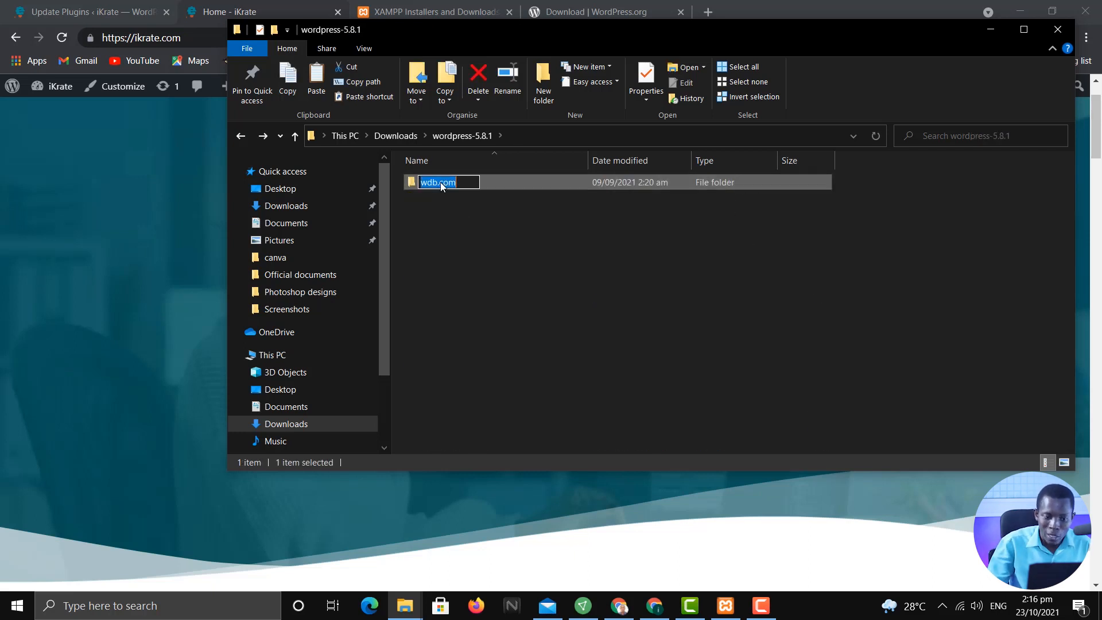
pyautogui.click(494, 184)
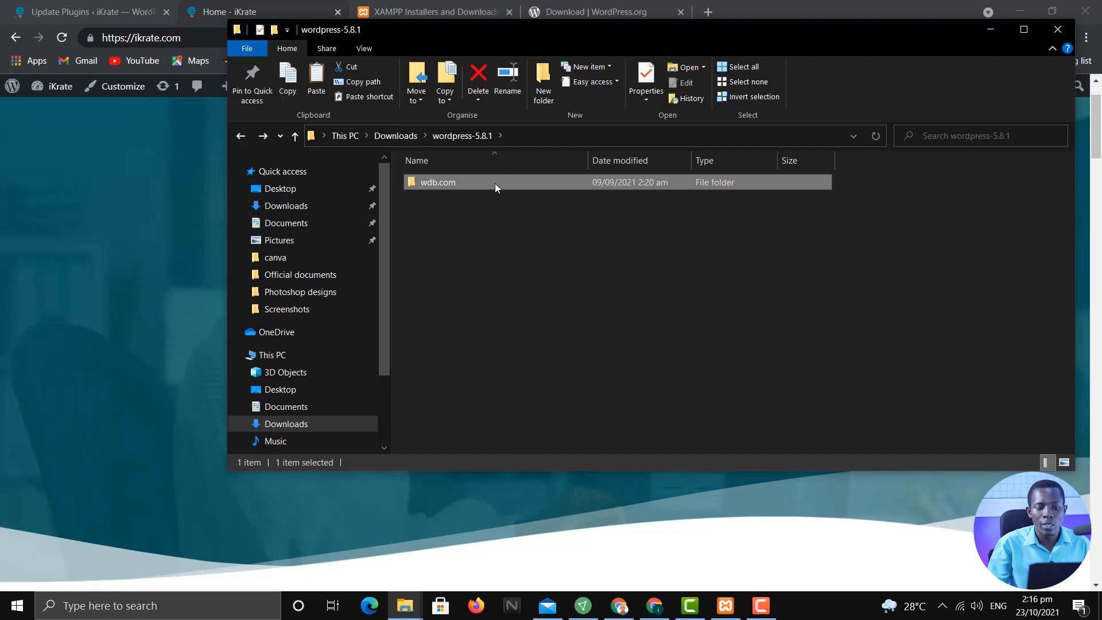
pyautogui.rightClick(462, 182)
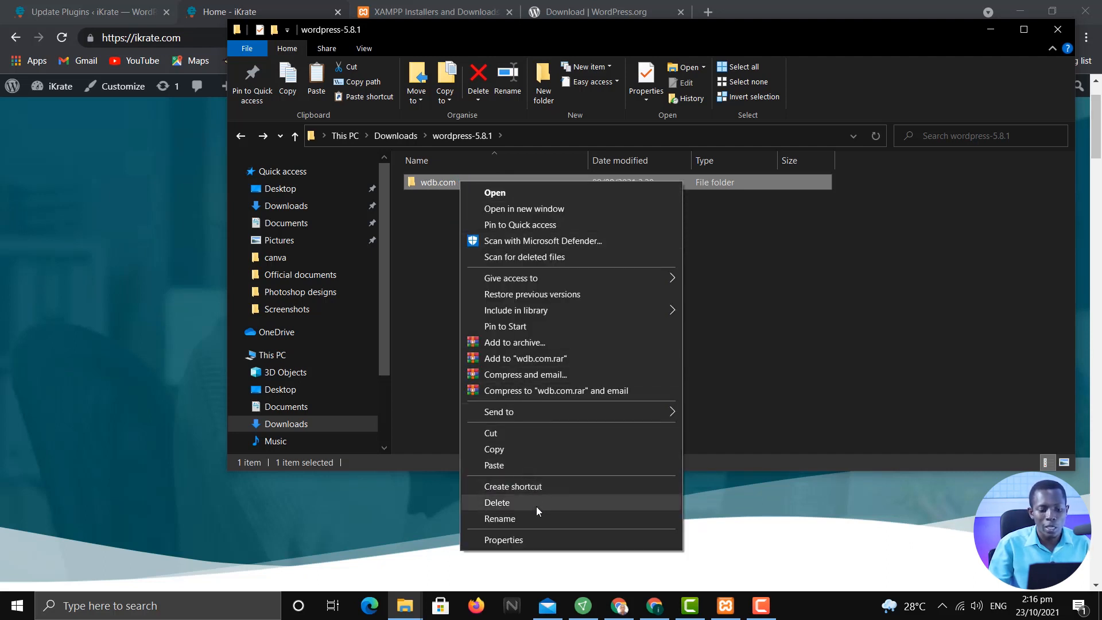
pyautogui.click(800, 270)
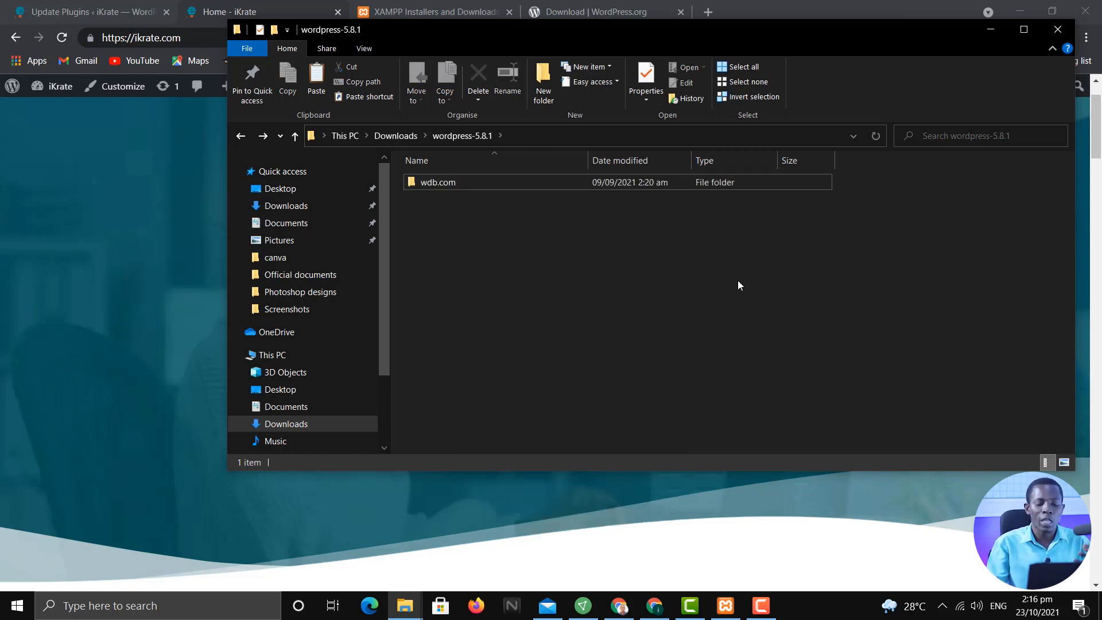
pyautogui.click(400, 138)
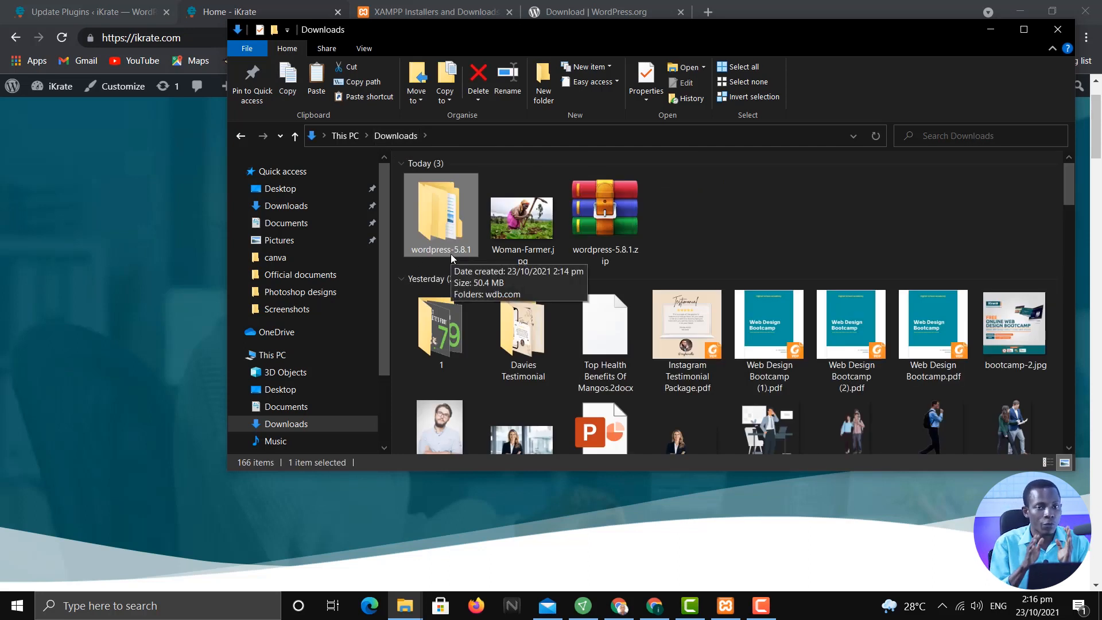
# Copy the wdb.com folder from wordpress-5.8.1, minimize that window, and open a new File Explorer window
pyautogui.doubleClick(458, 201)
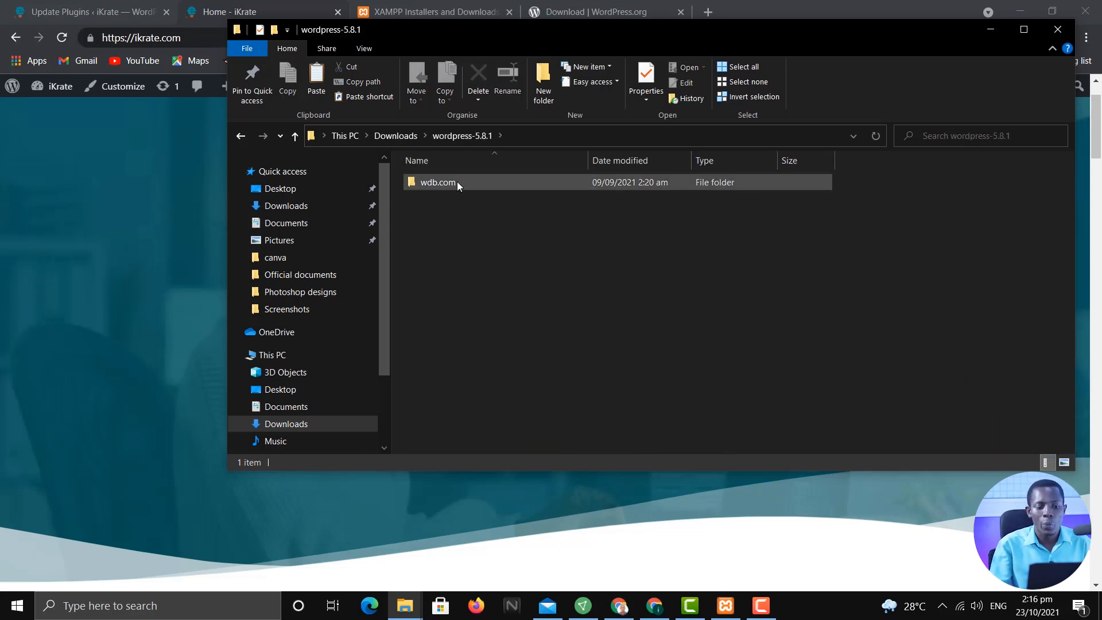
pyautogui.moveTo(457, 181)
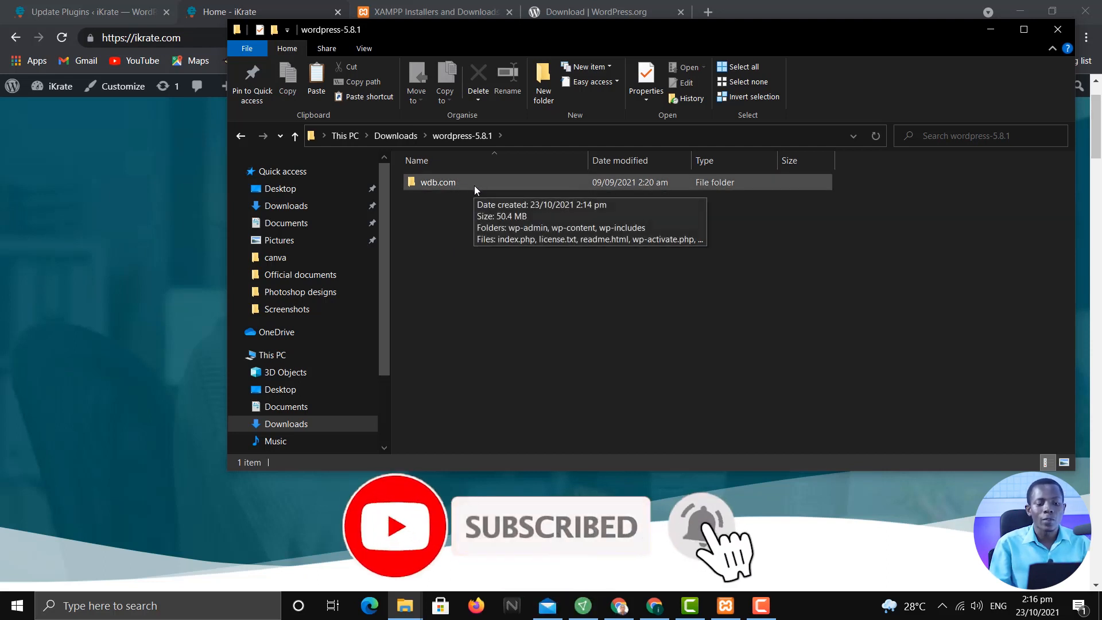
pyautogui.click(474, 185)
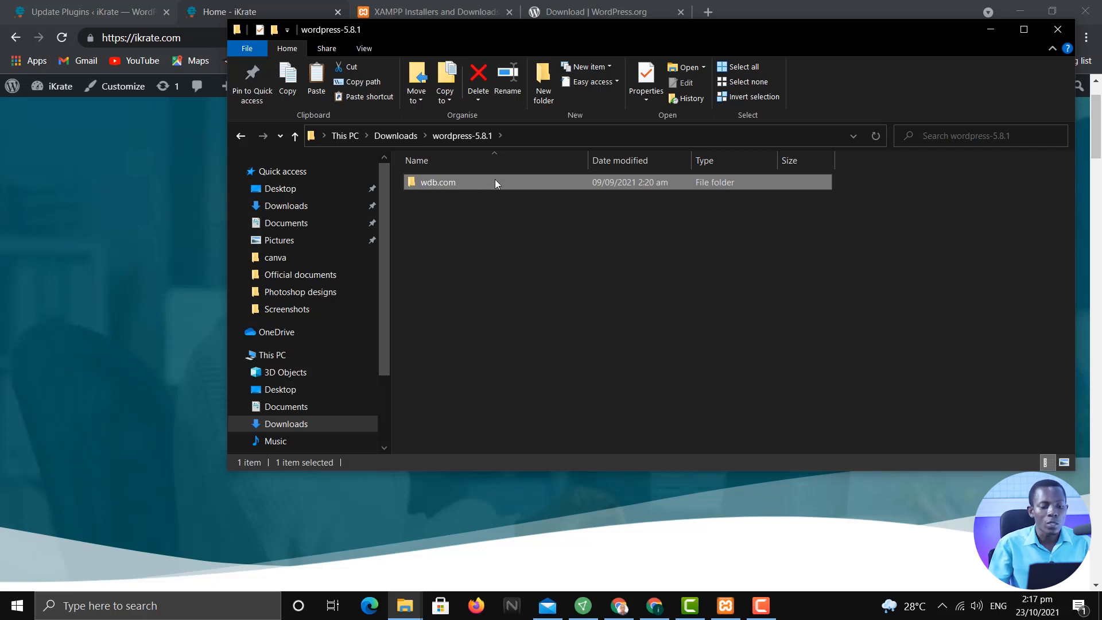
pyautogui.moveTo(495, 181)
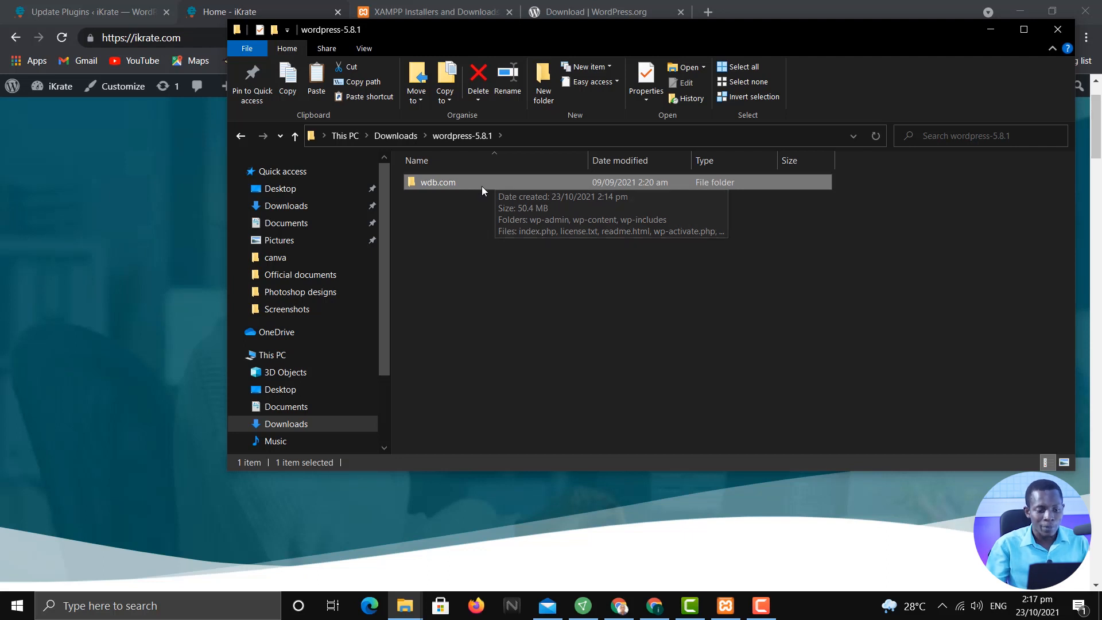
pyautogui.rightClick(484, 184)
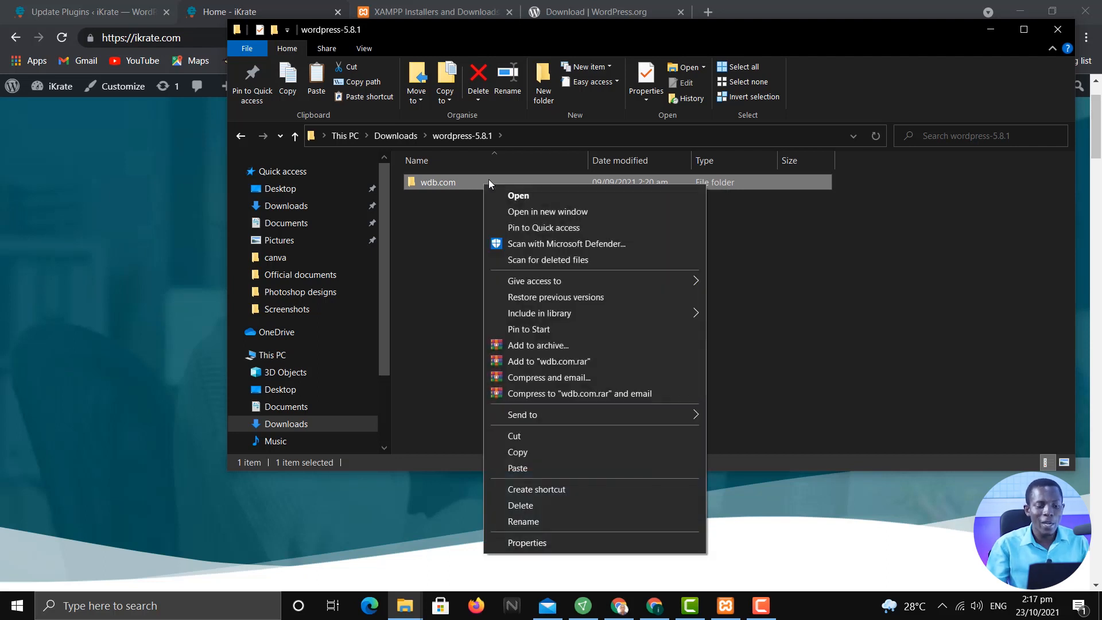
pyautogui.click(564, 458)
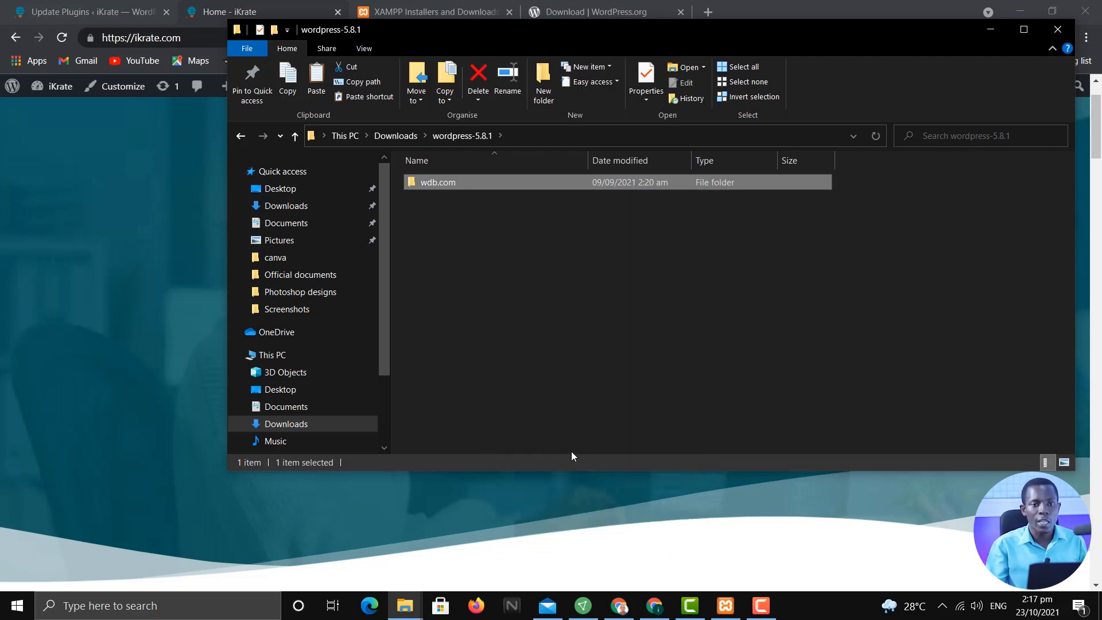
pyautogui.click(989, 33)
pyautogui.press('super+e')
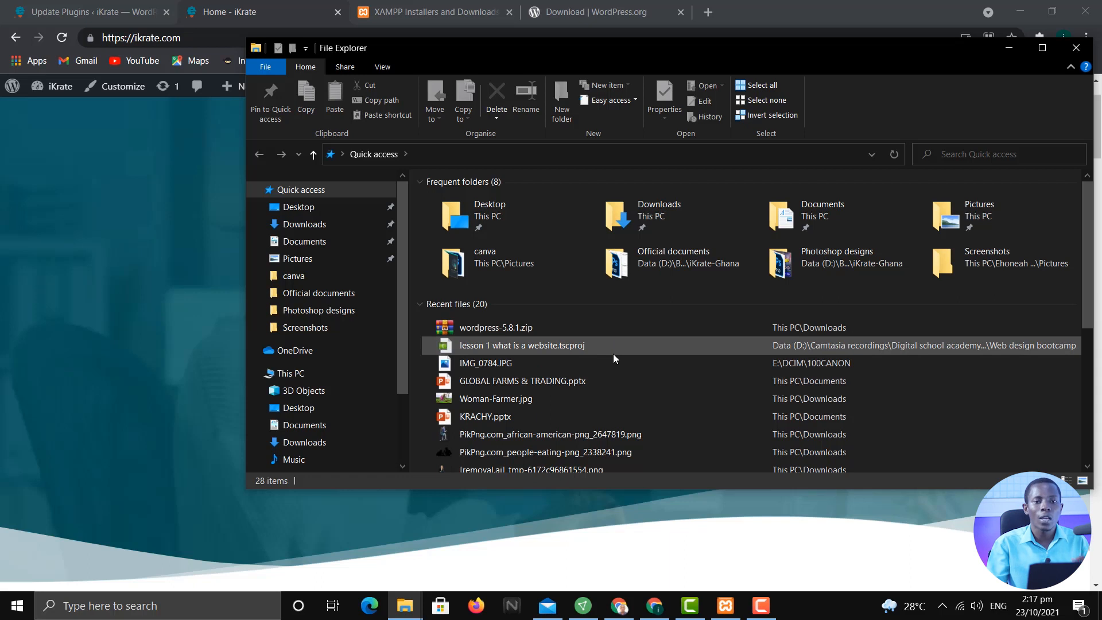
# Navigate through This PC and Acer (C:) to C:\xampp\htdocs and browse its contents
pyautogui.click(313, 379)
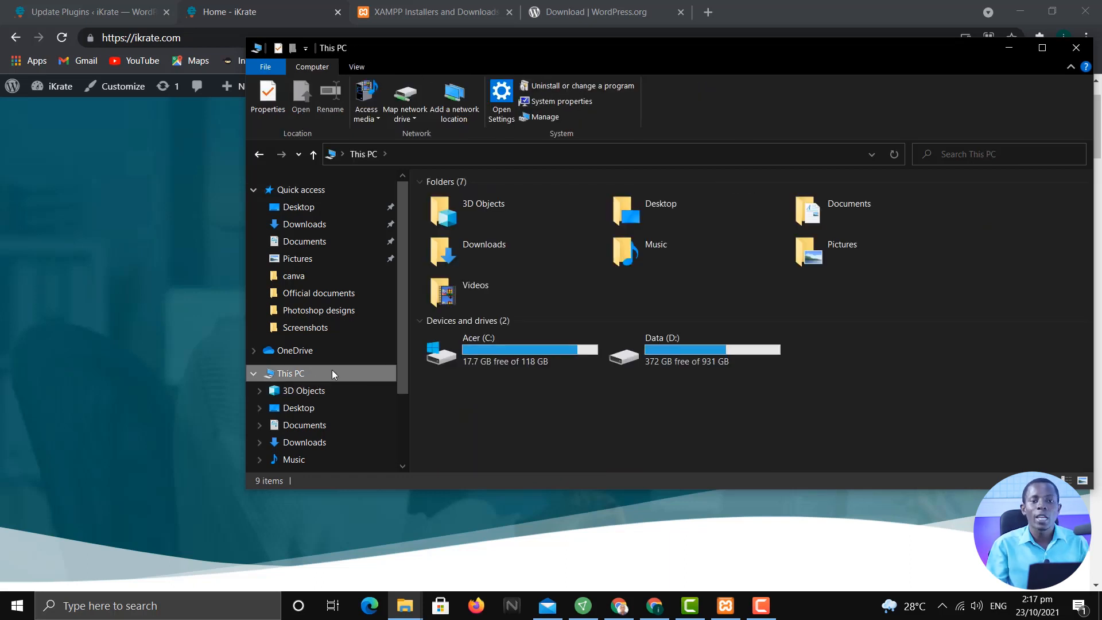
pyautogui.doubleClick(494, 357)
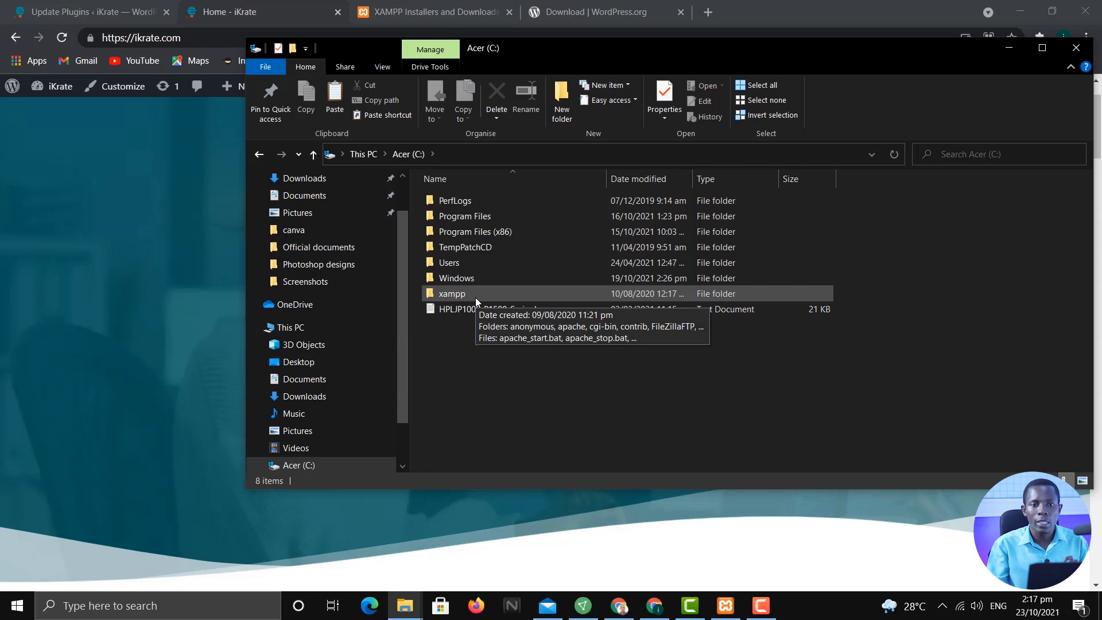
pyautogui.doubleClick(475, 296)
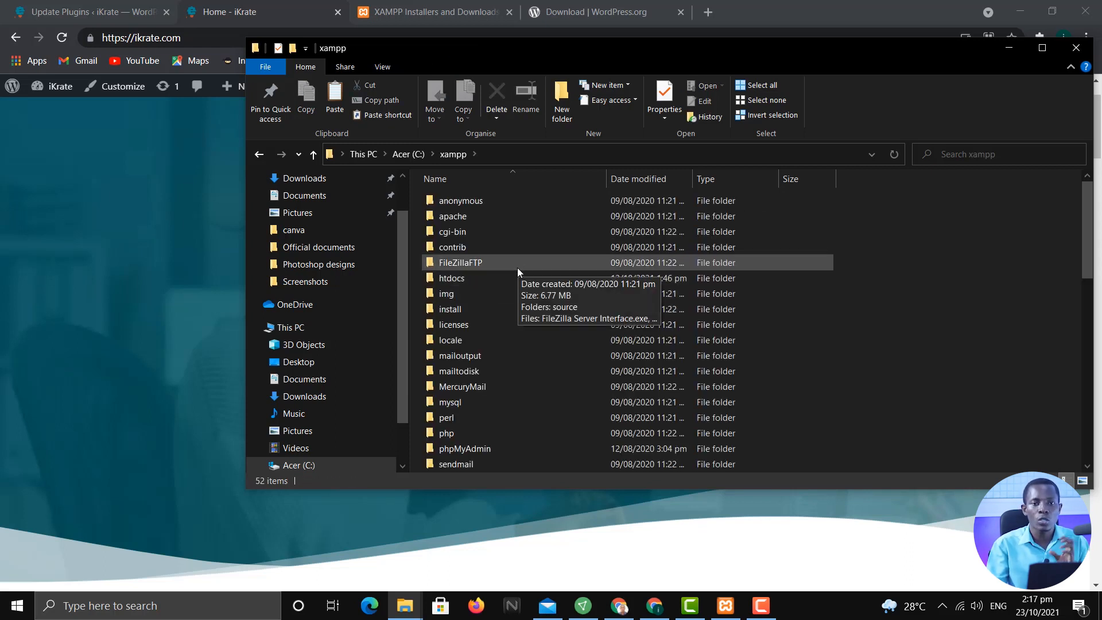
pyautogui.click(491, 277)
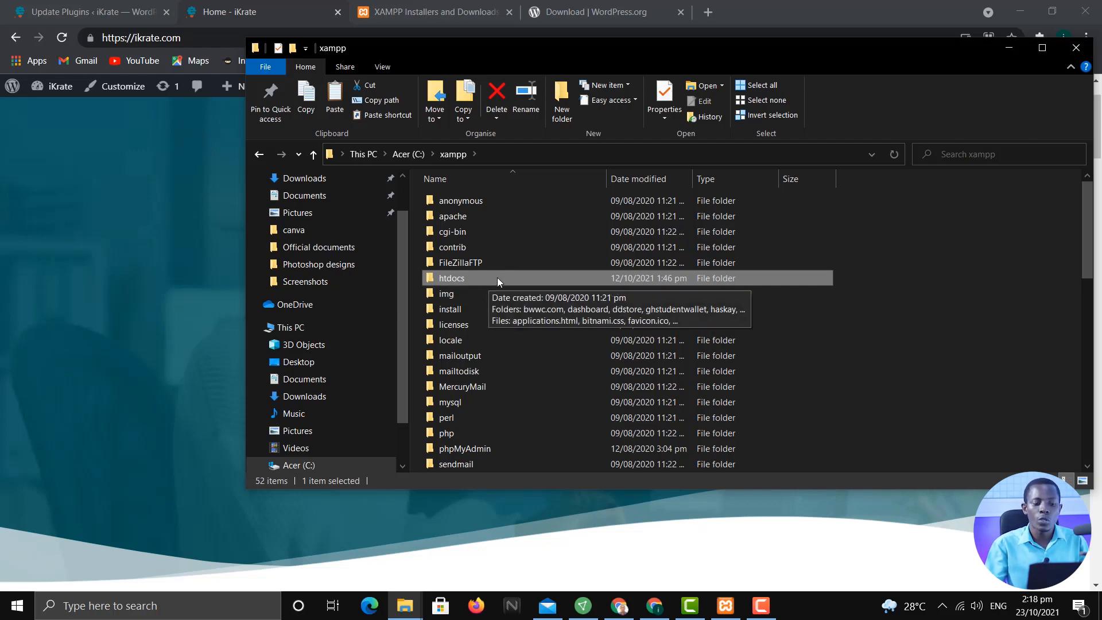
pyautogui.doubleClick(497, 277)
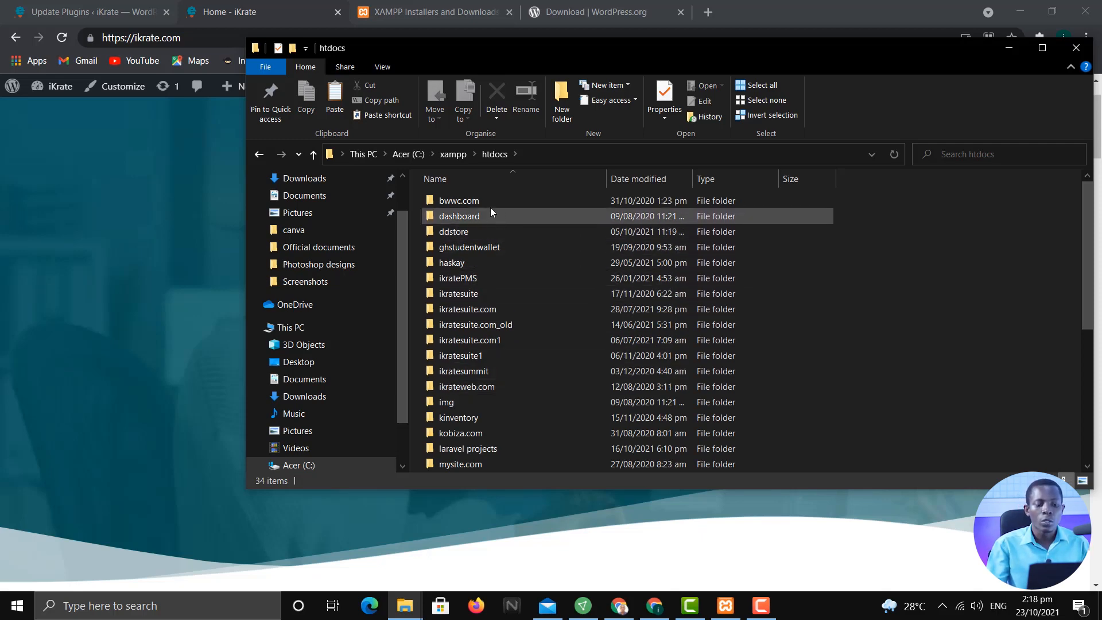
pyautogui.scroll(-5, 503, 230)
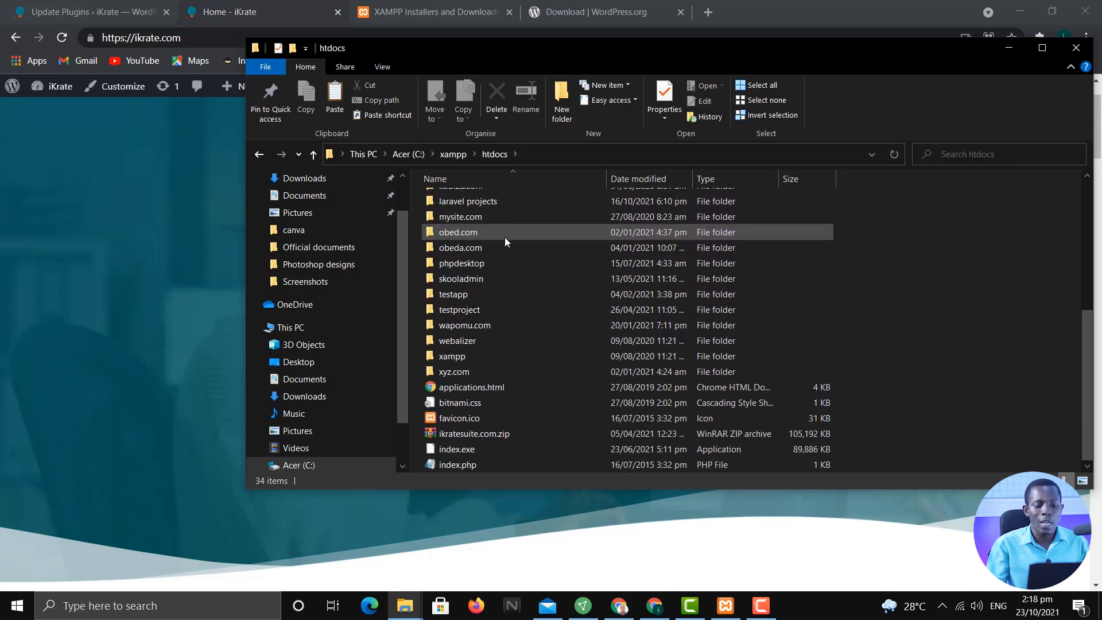
pyautogui.scroll(4, 504, 239)
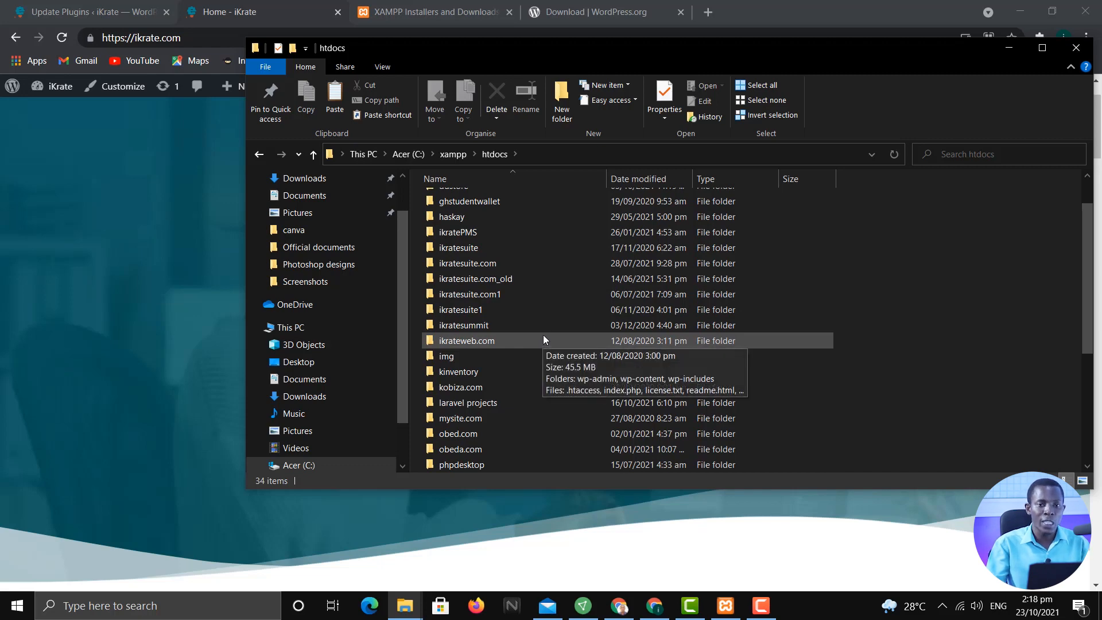
pyautogui.scroll(1, 542, 344)
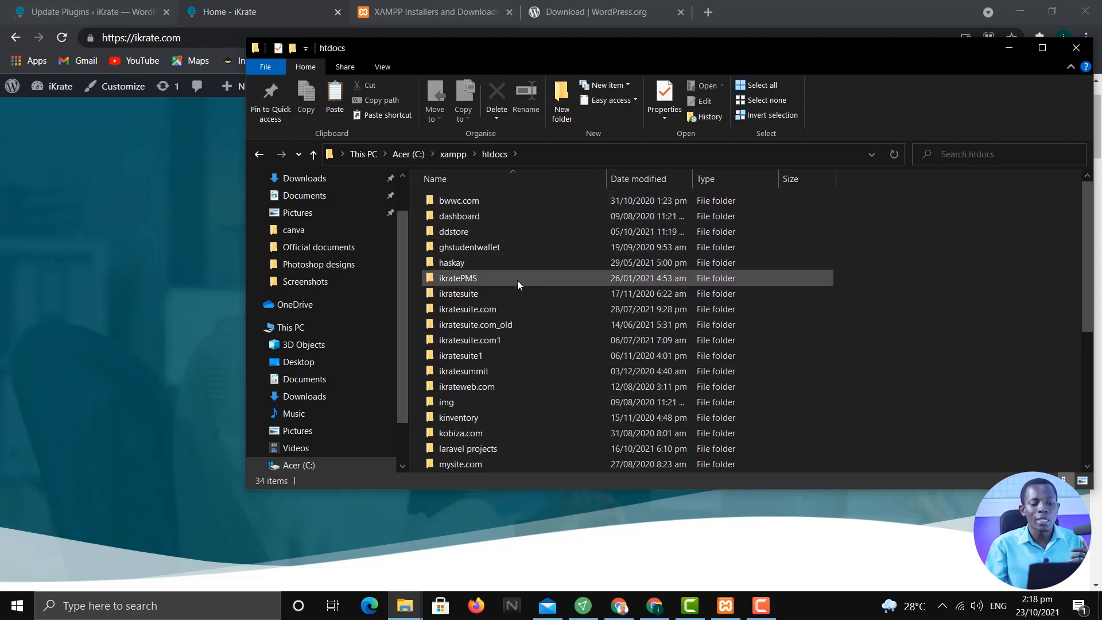
pyautogui.scroll(-3, 538, 344)
pyautogui.scroll(-3, 548, 365)
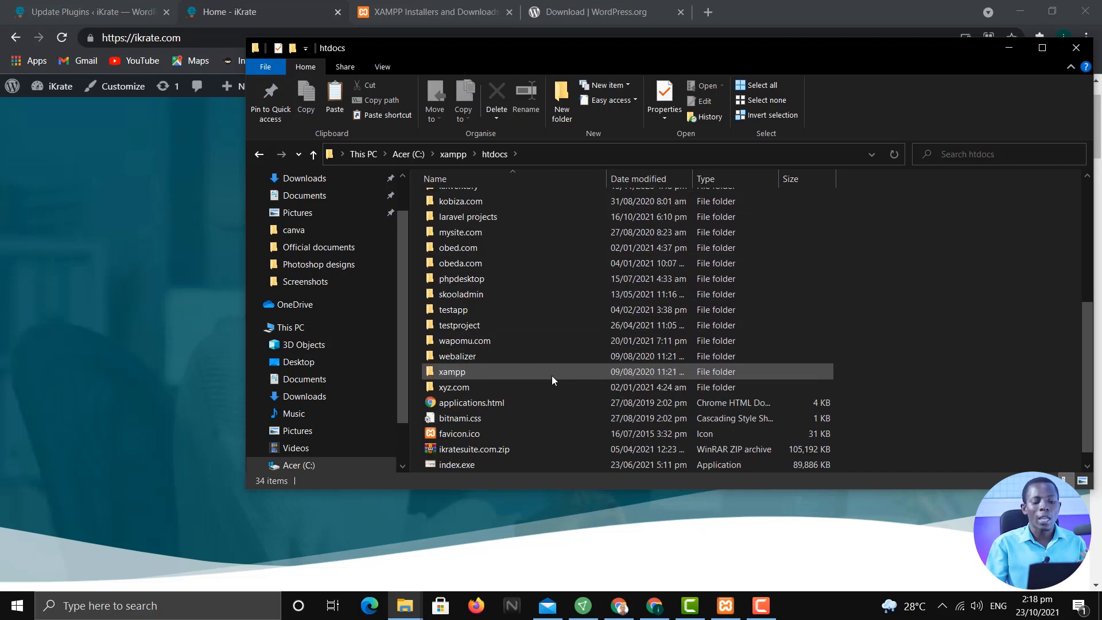
pyautogui.scroll(2, 553, 373)
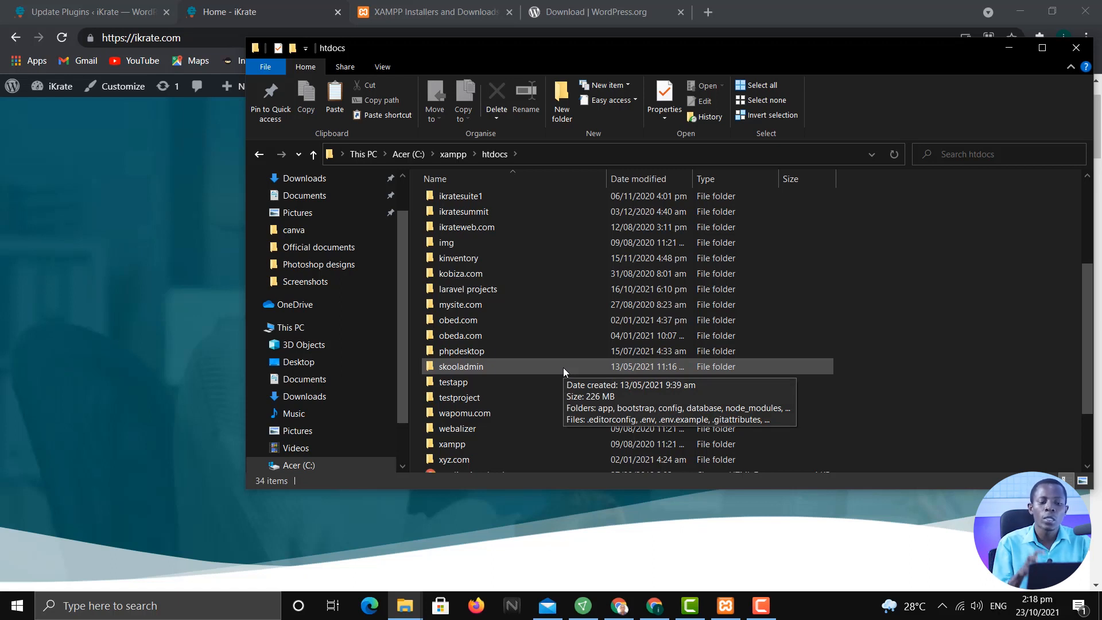
# Paste wdb.com into htdocs and bring up the XAMPP Control Panel
pyautogui.rightClick(869, 298)
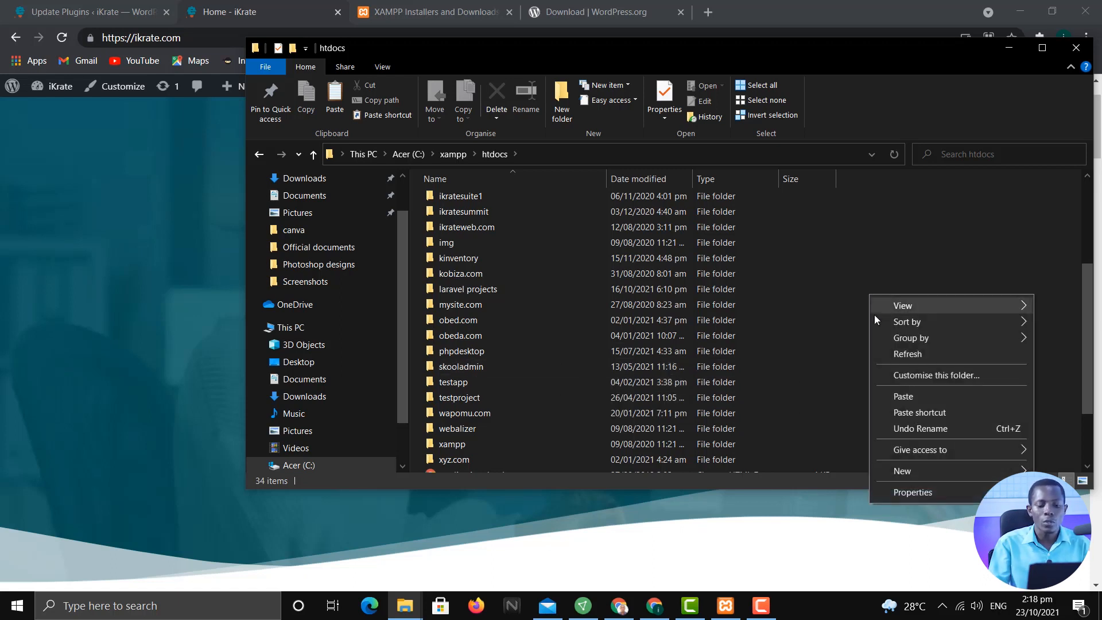
pyautogui.click(911, 401)
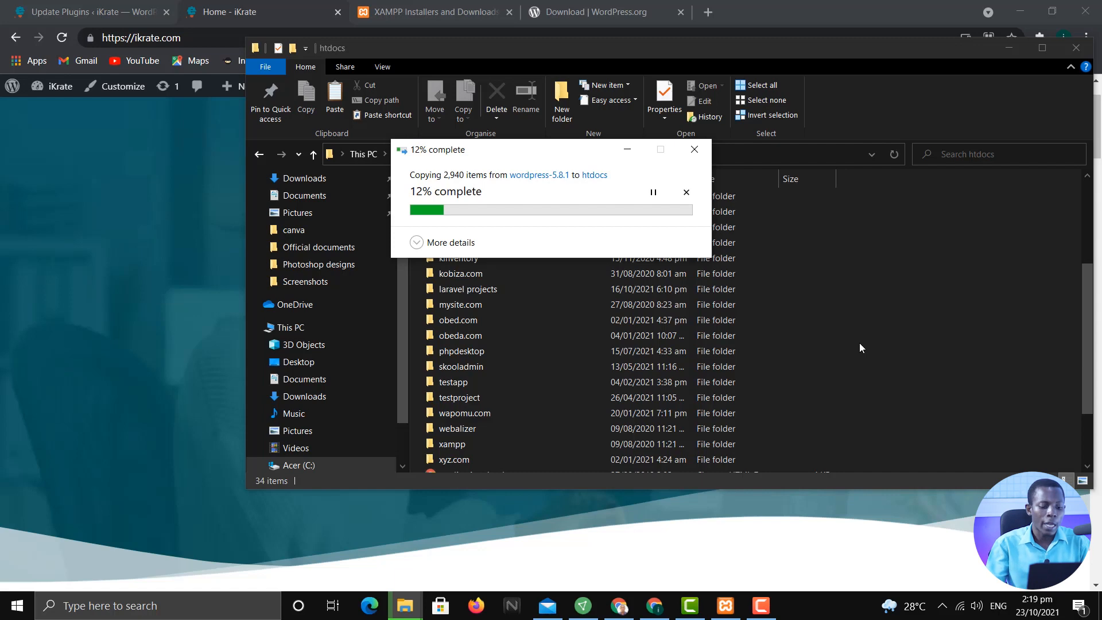
pyautogui.click(735, 612)
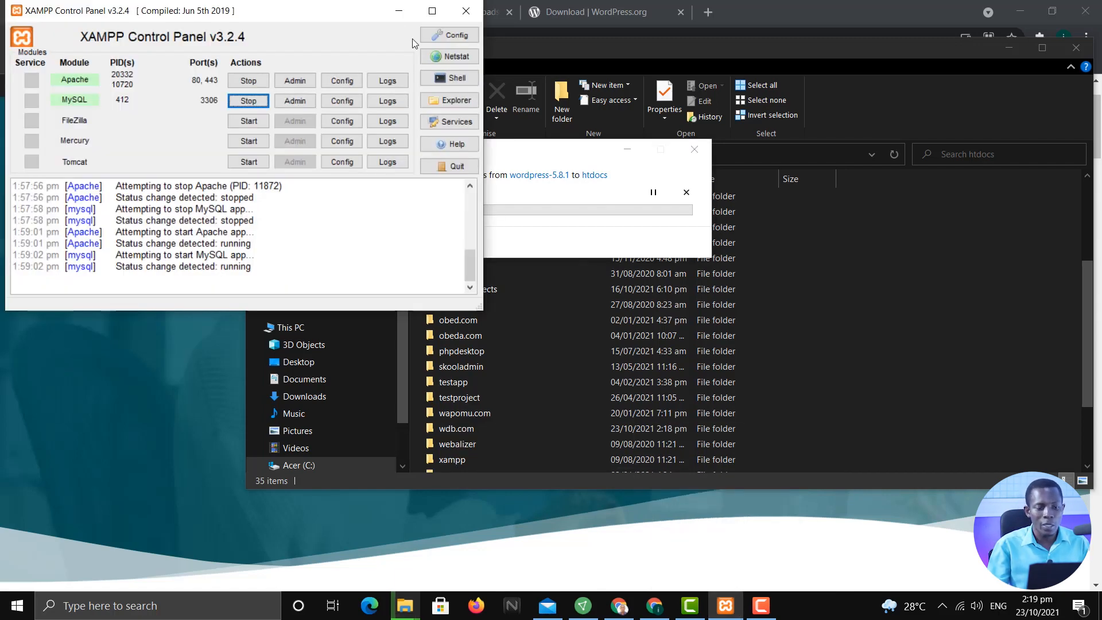
# Close and relaunch the XAMPP Control Panel from Start search
pyautogui.click(465, 12)
pyautogui.press('super')
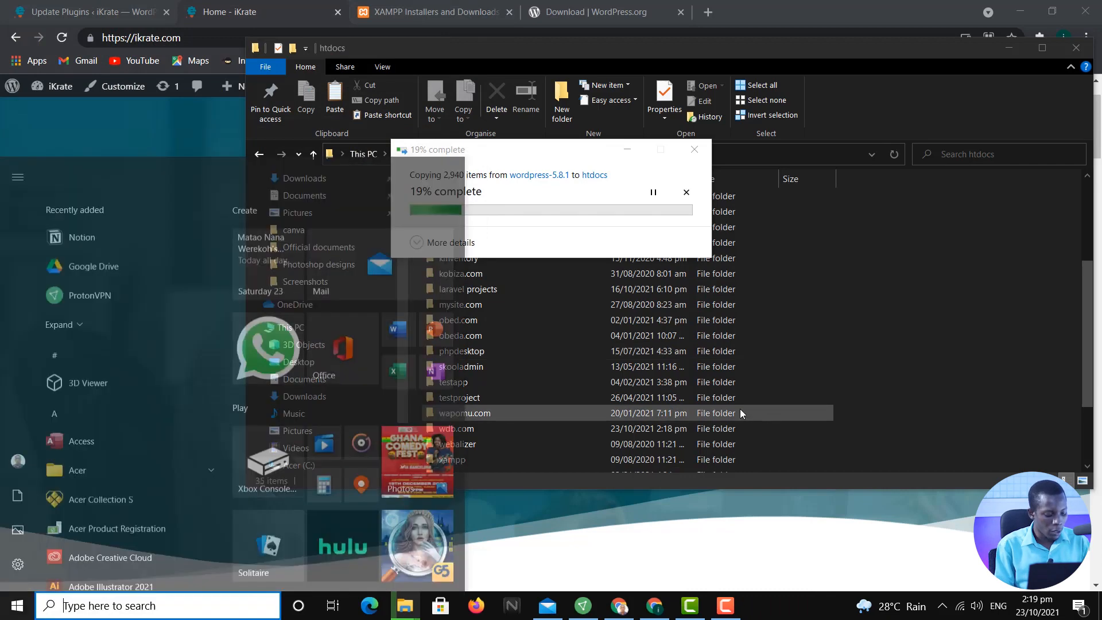
pyautogui.write('xamp')
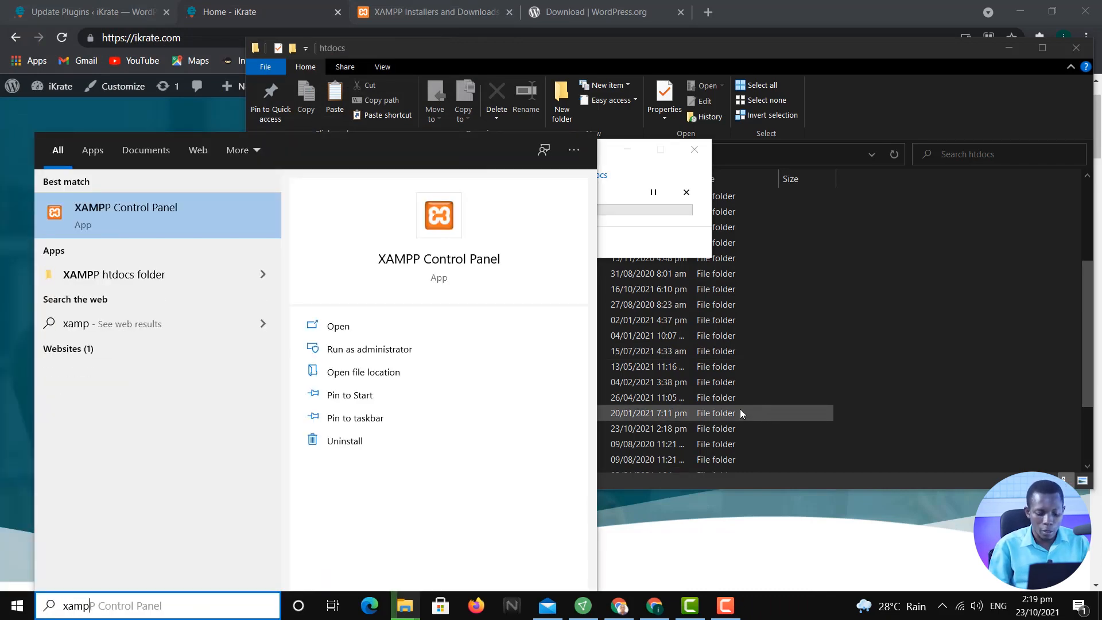
pyautogui.press('Return')
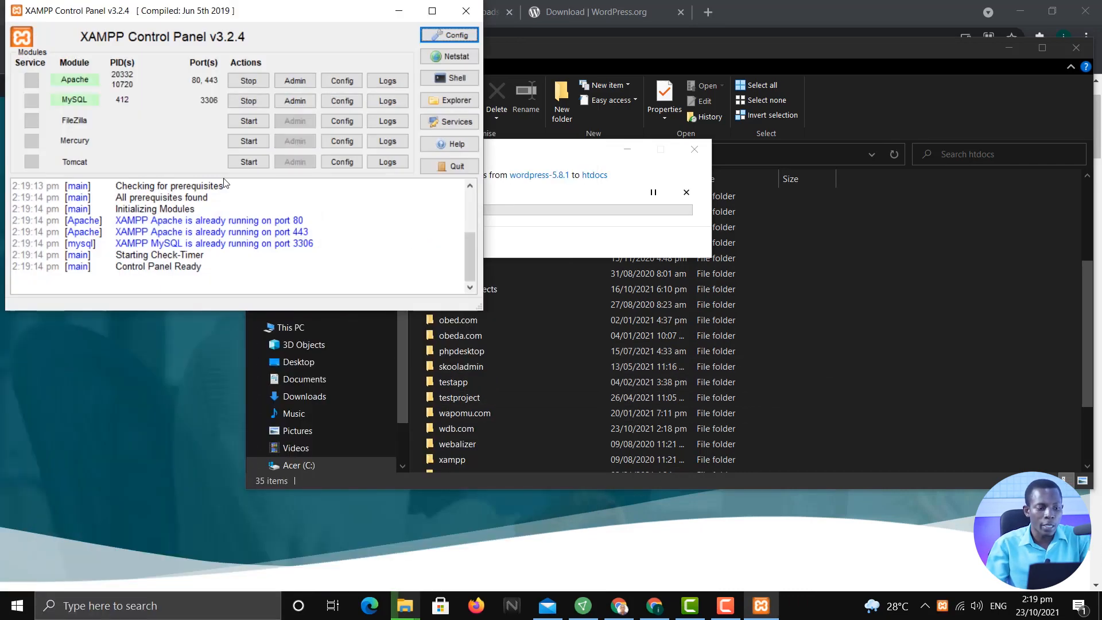
# Stop Apache and MySQL, then start both again
pyautogui.click(248, 80)
pyautogui.click(248, 101)
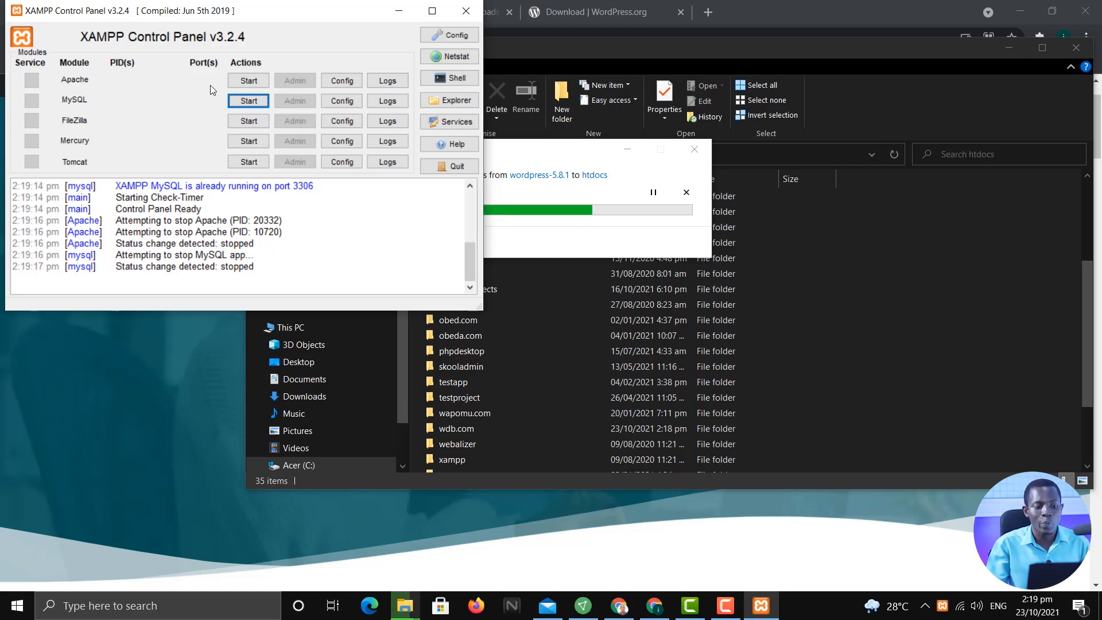
pyautogui.click(248, 81)
pyautogui.click(249, 100)
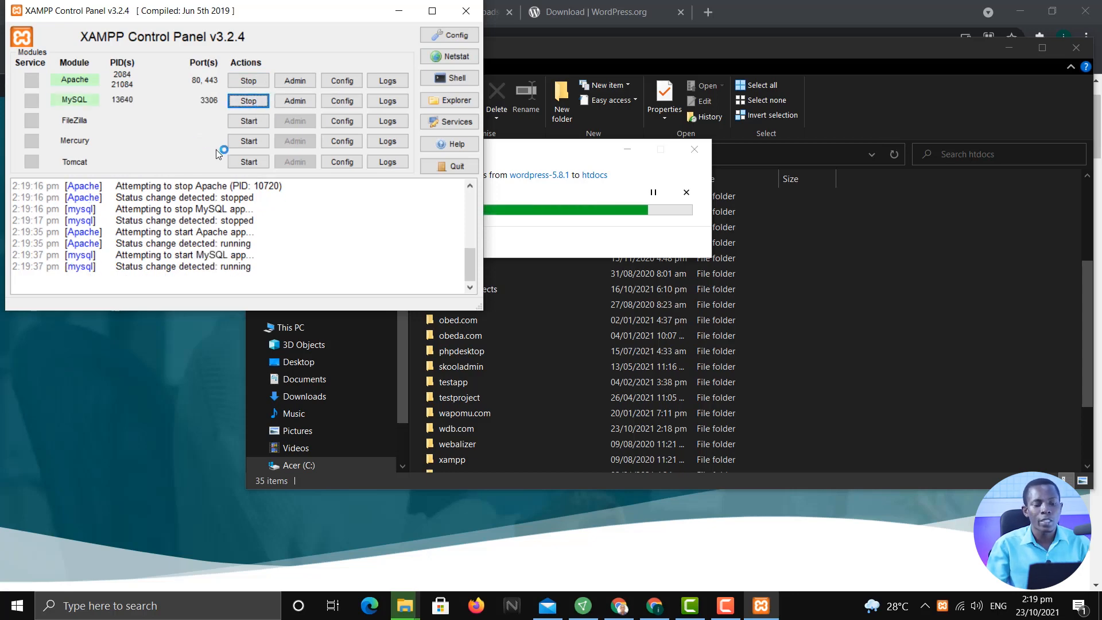
pyautogui.moveTo(397, 9); pyautogui.dragTo(401, 11)
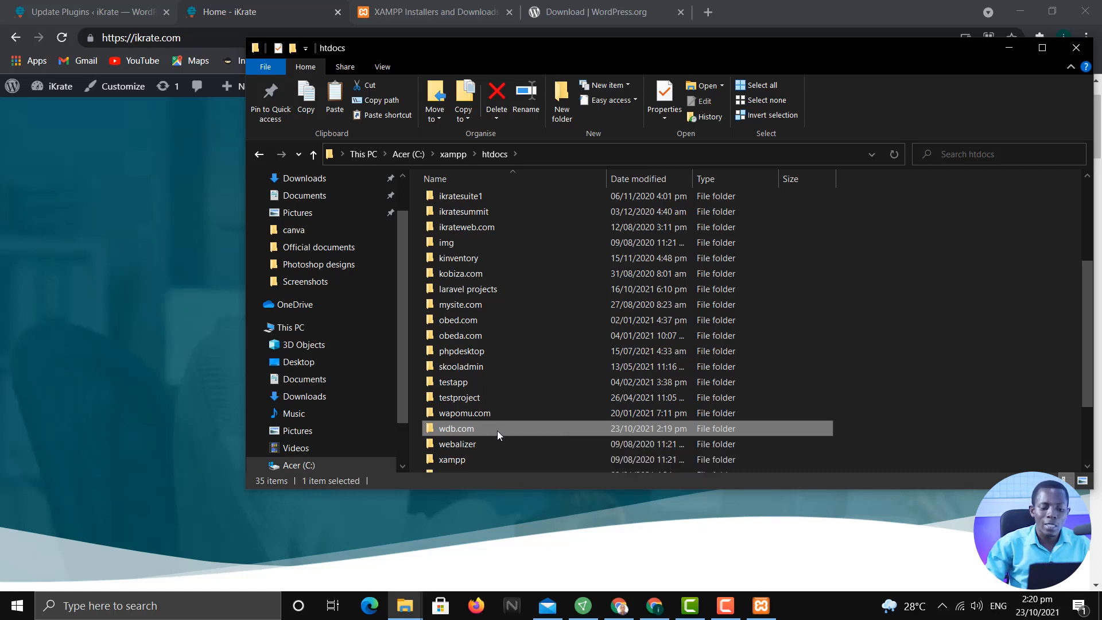
pyautogui.press('F2')
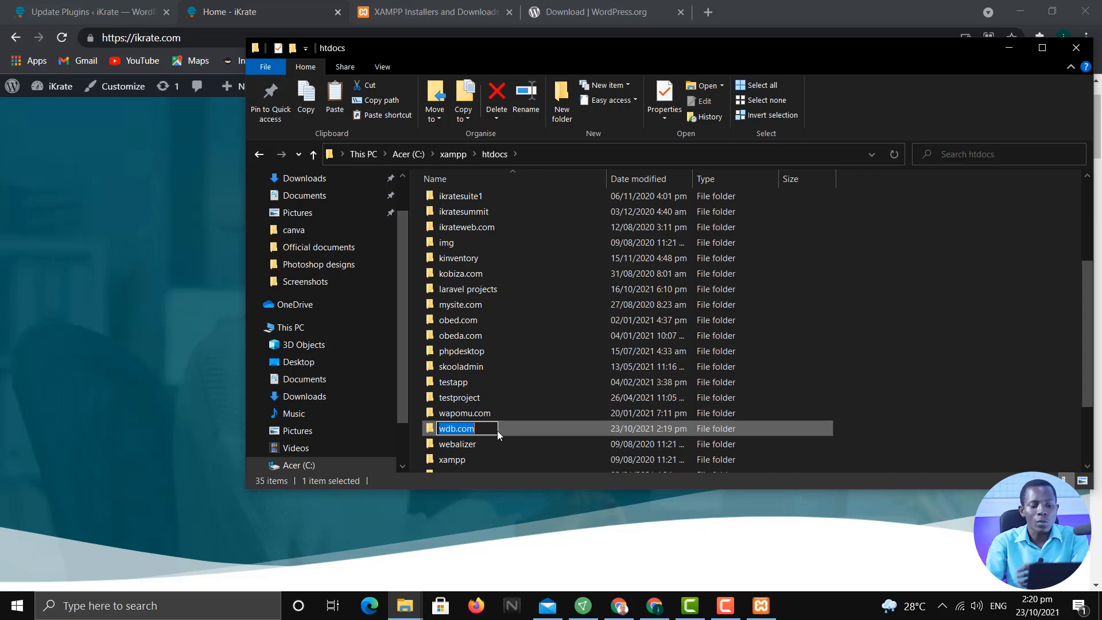
pyautogui.press('Return')
pyautogui.click(911, 422)
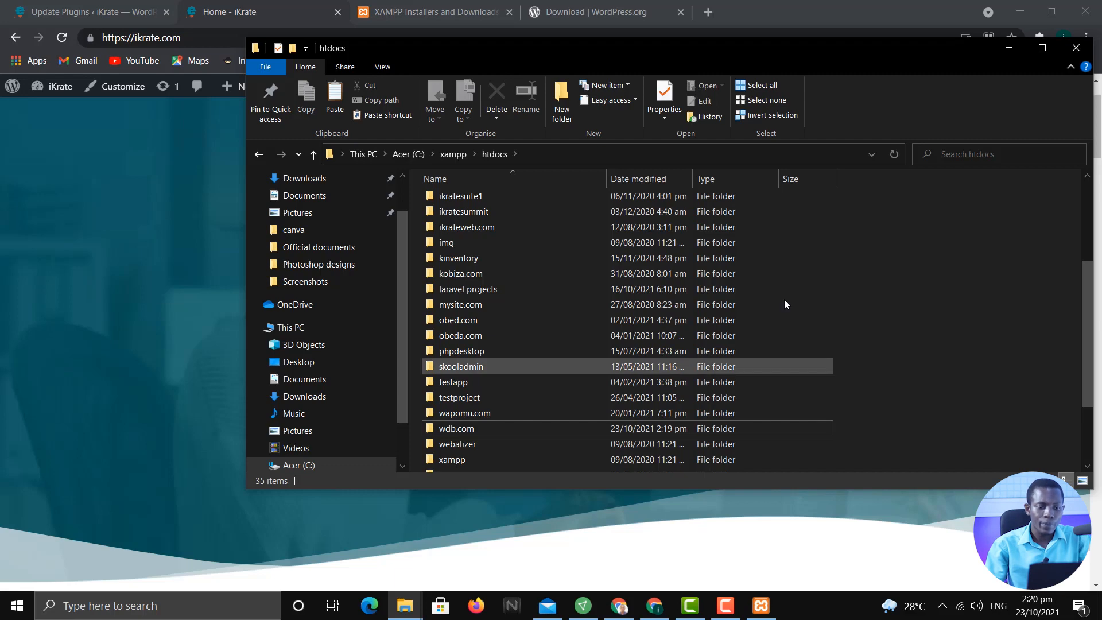
# Enter localhost/wdb.com in Chrome's address bar, correcting typos and dropping the autocomplete
pyautogui.click(642, 13)
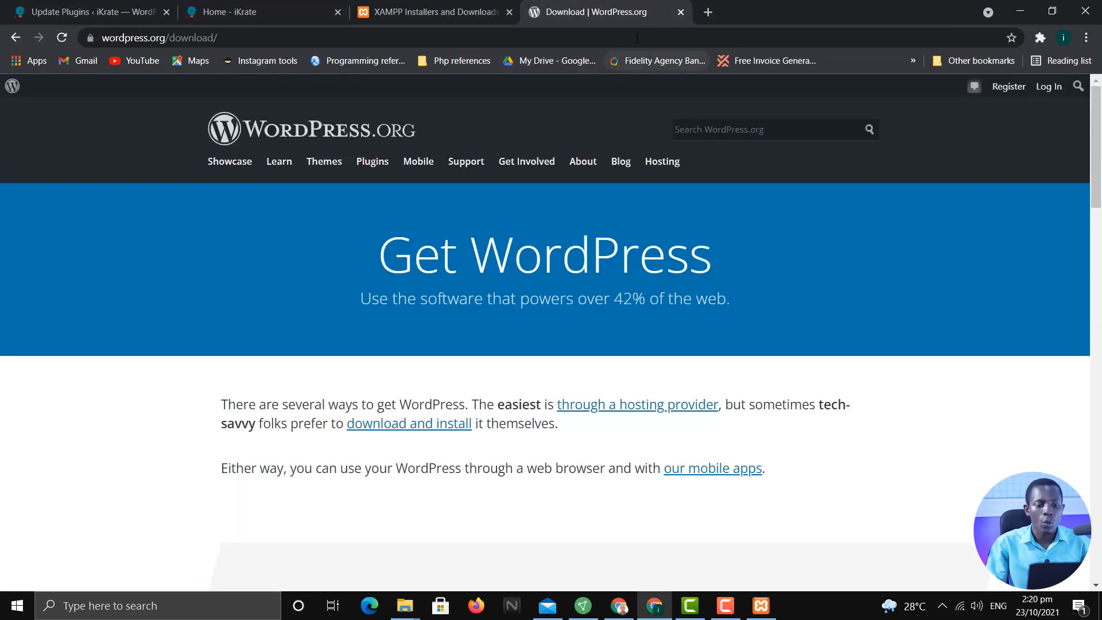
pyautogui.click(625, 39)
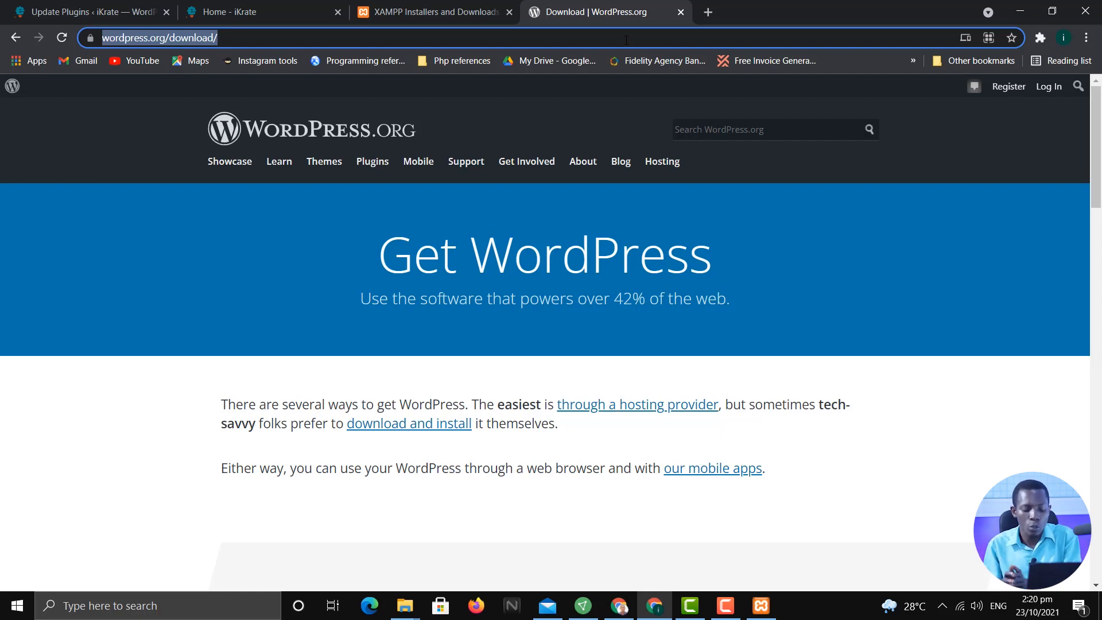
pyautogui.write('lox')
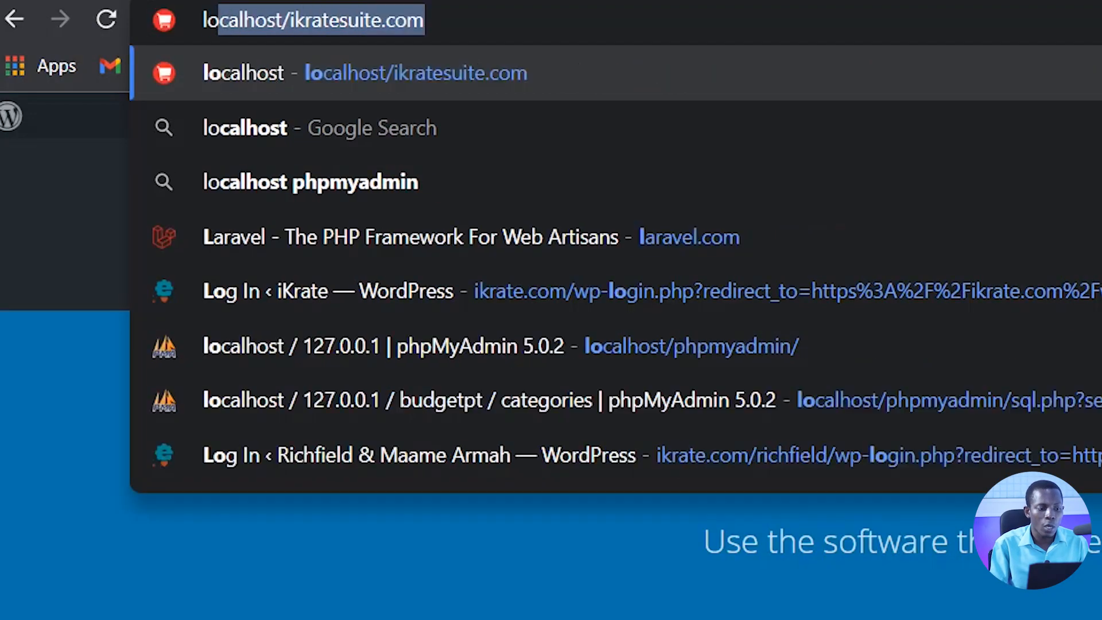
pyautogui.write('alhost')
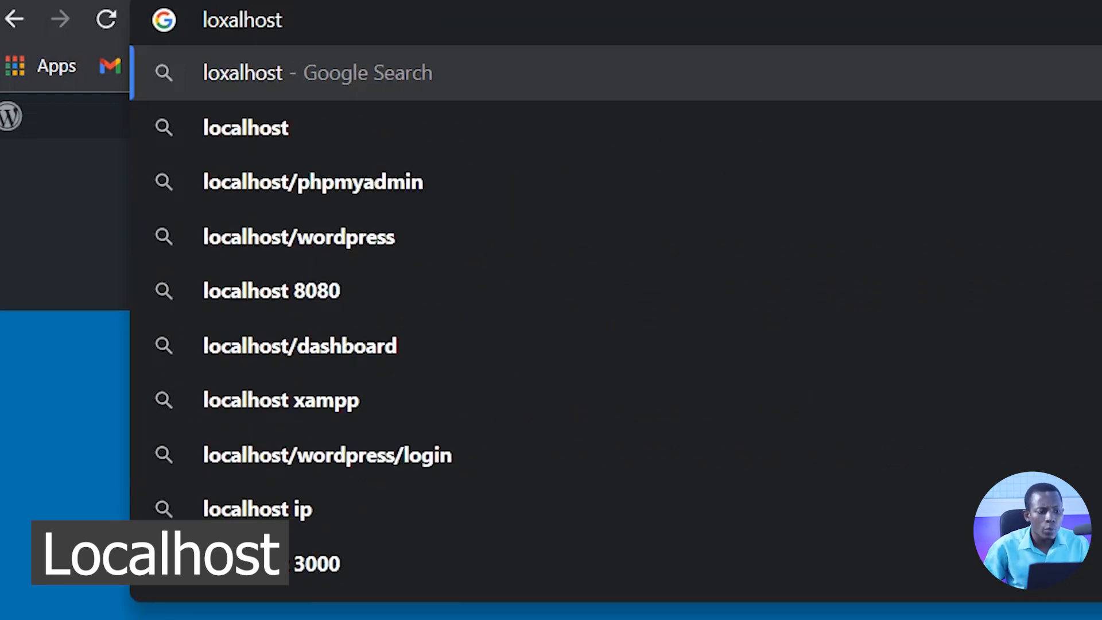
pyautogui.press('Left')
pyautogui.press('Left')
pyautogui.press('Left')
pyautogui.press('Left')
pyautogui.press('Left')
pyautogui.press('Left')
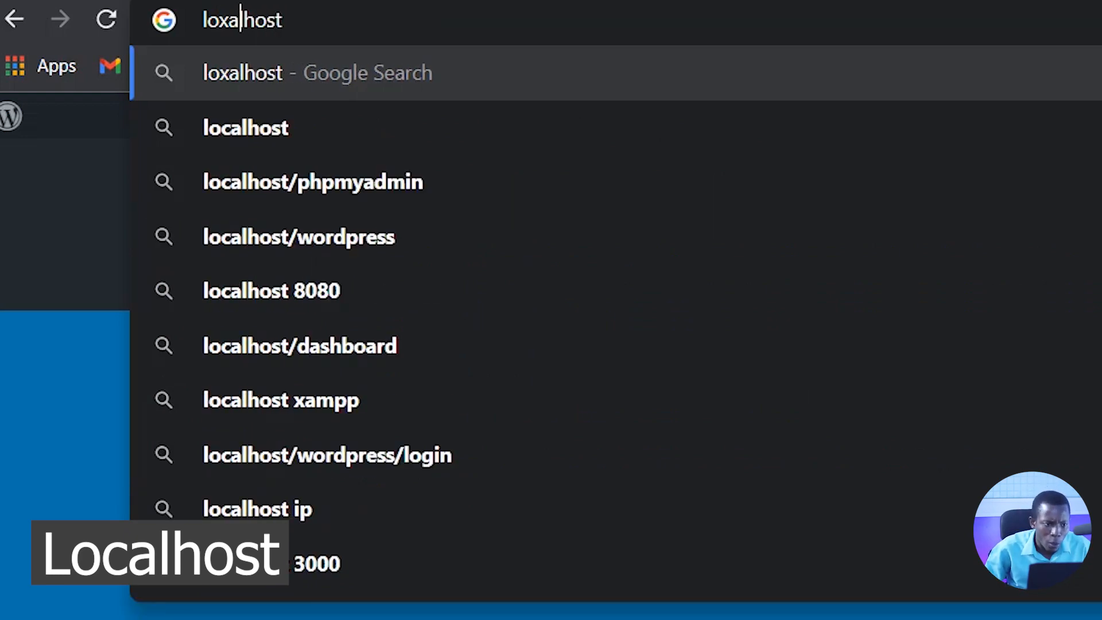
pyautogui.press('BackSpace')
pyautogui.write('c')
pyautogui.press('Right')
pyautogui.press('Right')
pyautogui.press('Right')
pyautogui.press('Right')
pyautogui.press('Right')
pyautogui.press('Right')
pyautogui.write('/')
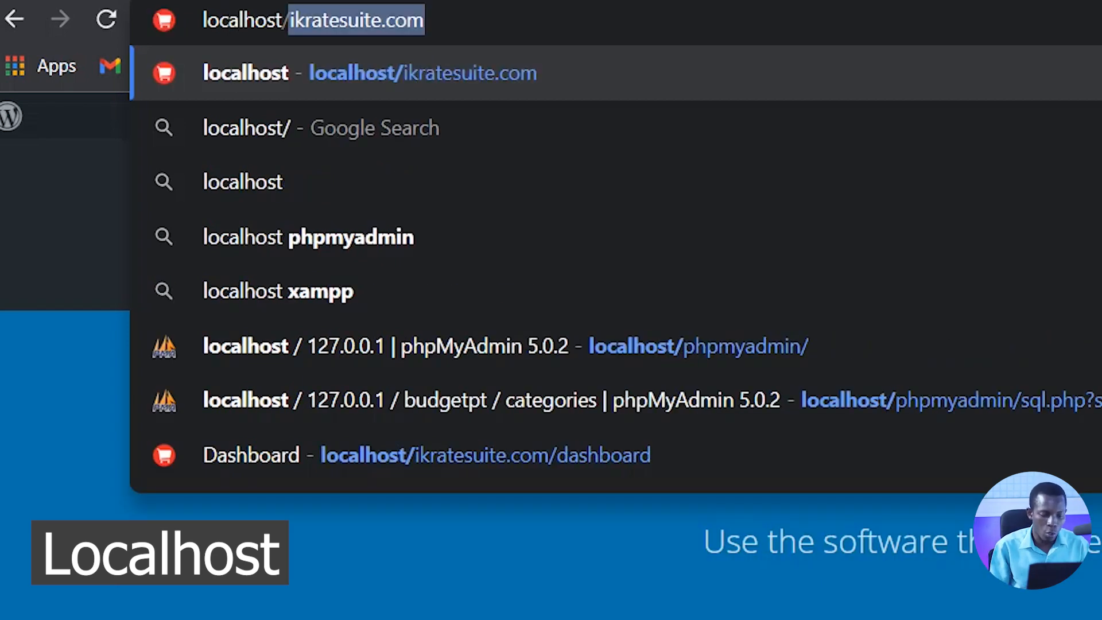
pyautogui.press('BackSpace')
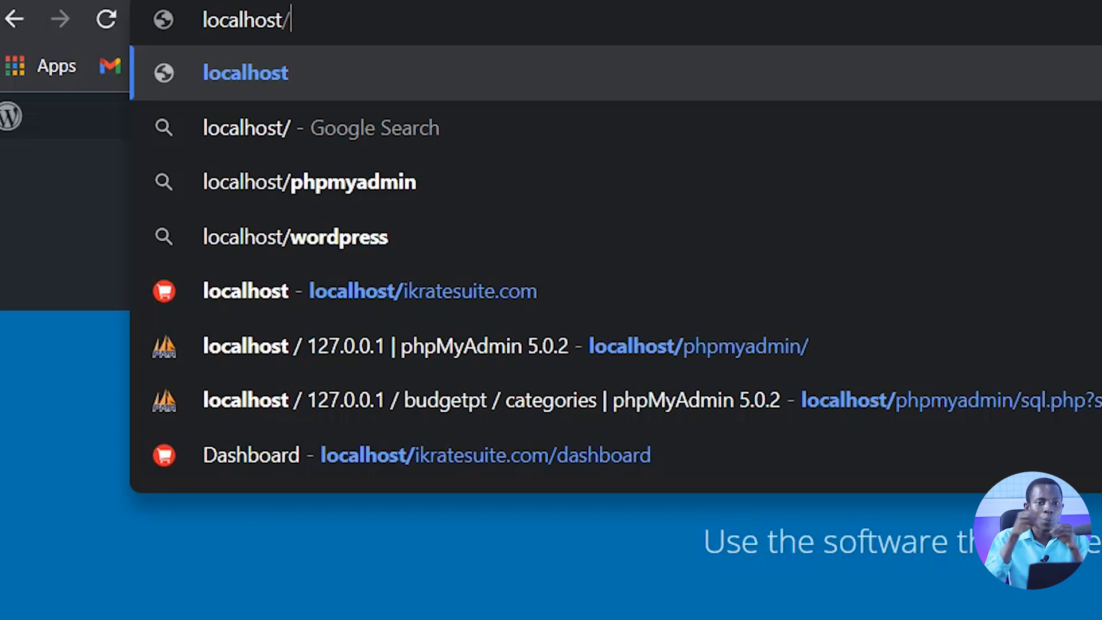
pyautogui.write('w')
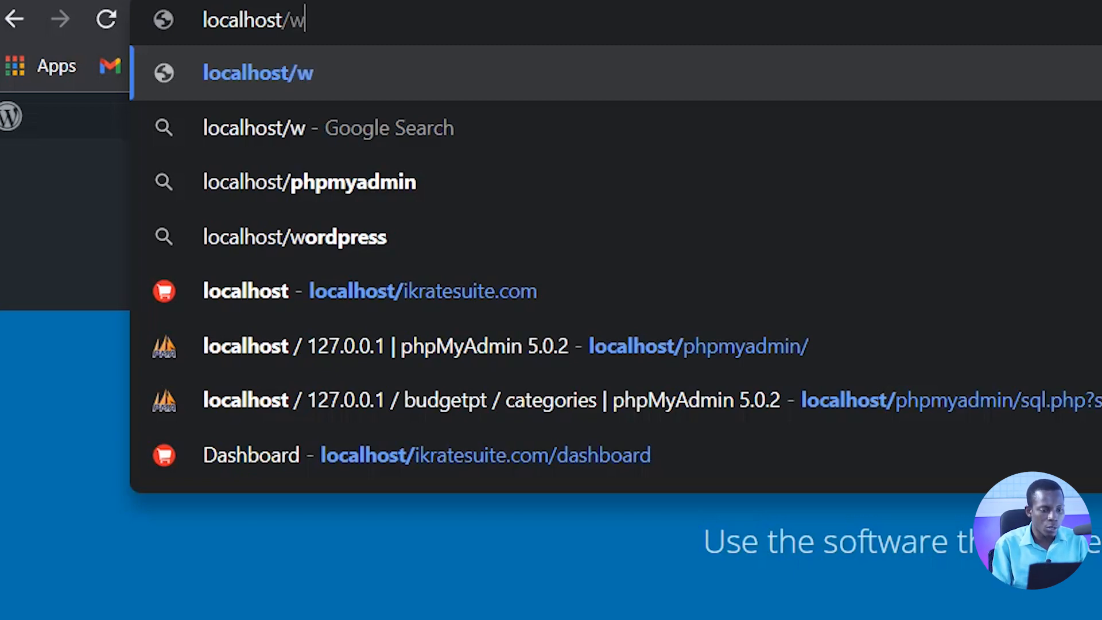
pyautogui.write('db')
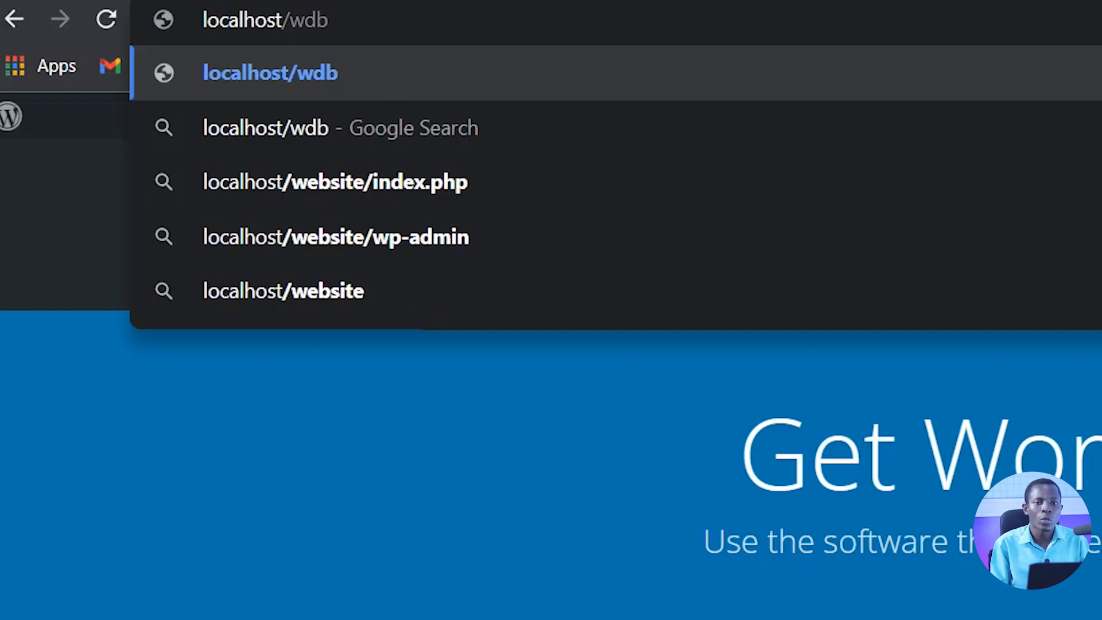
pyautogui.write('.com')
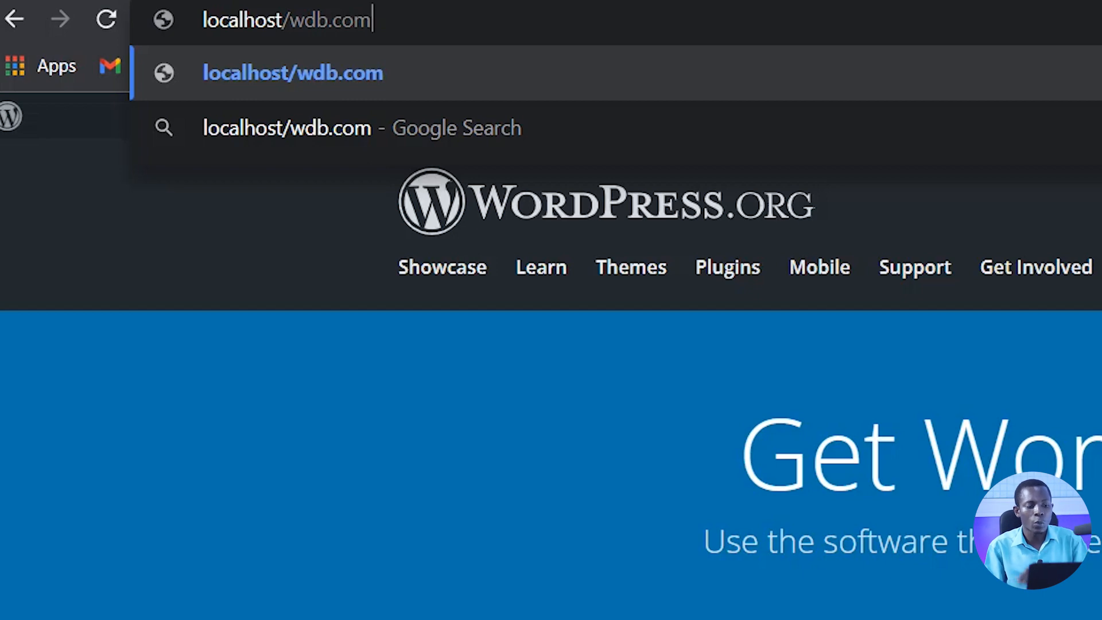
pyautogui.press('Return')
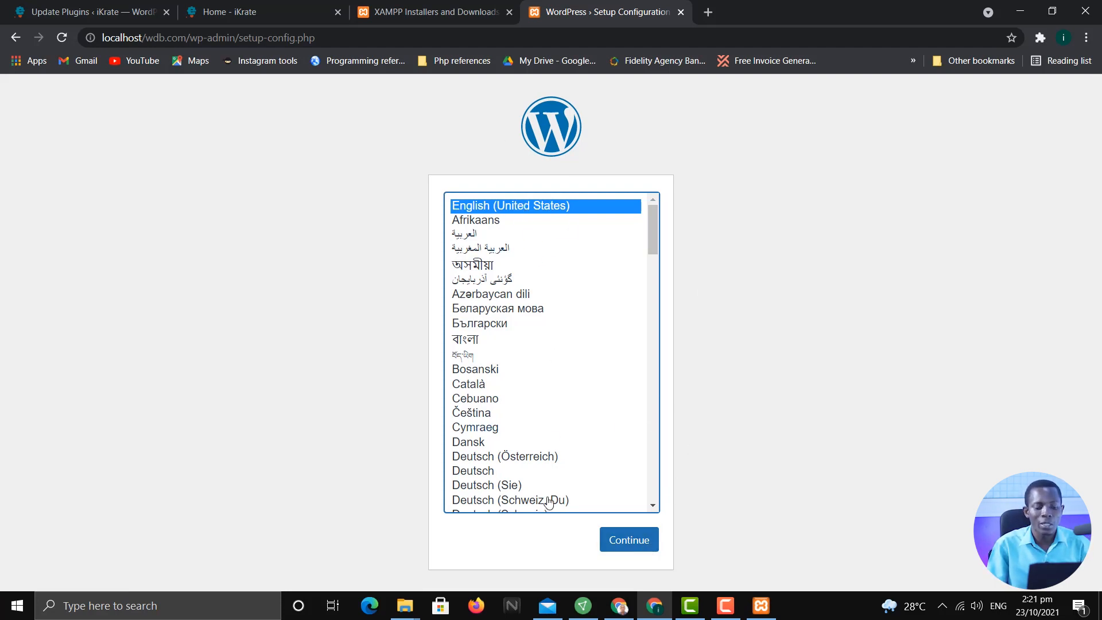
# Continue the WordPress setup with English (United States) as the language
pyautogui.click(625, 541)
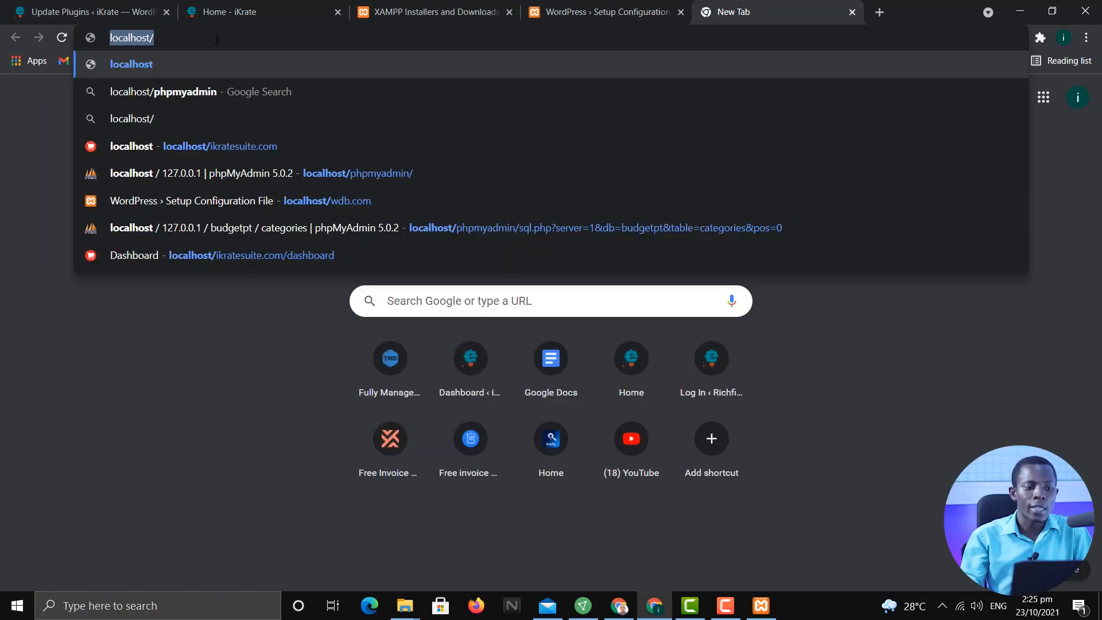
# Load localhost/phpmyadmin in the new tab, clearing mistyped and autocompleted text
pyautogui.click(217, 39)
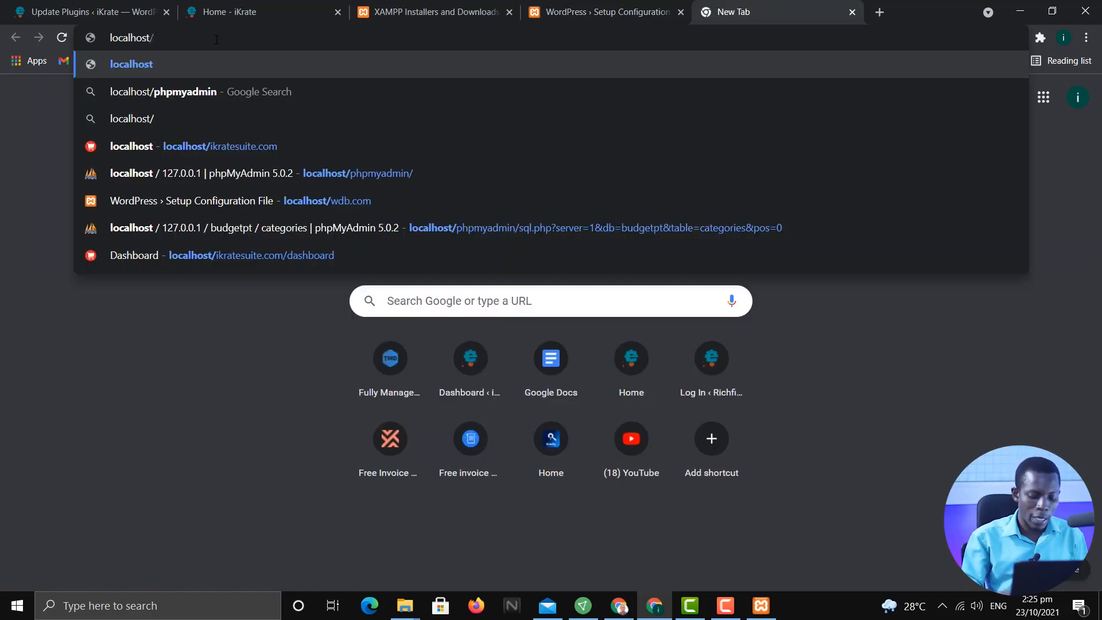
pyautogui.hotkey('ctrl', 'a')
pyautogui.write('local')
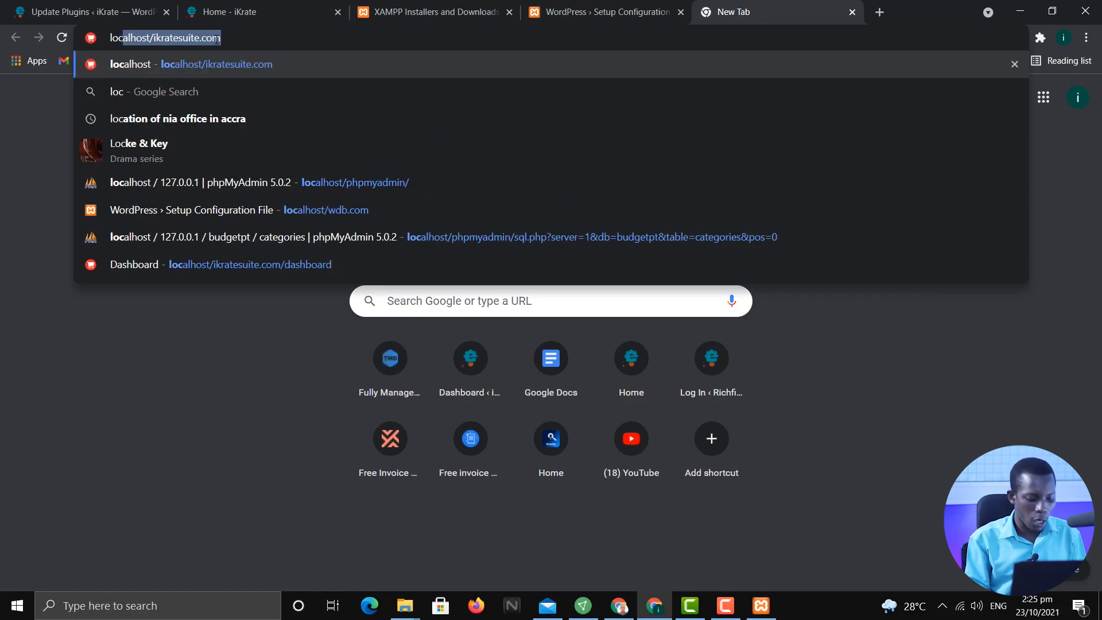
pyautogui.press('BackSpace')
pyautogui.press('BackSpace')
pyautogui.write(';lh')
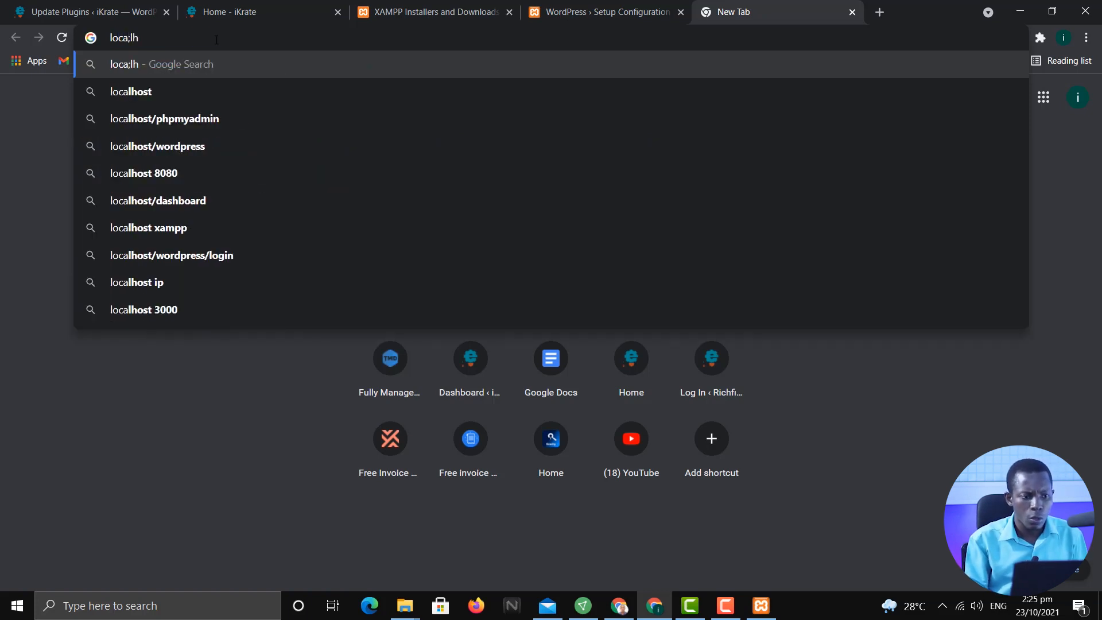
pyautogui.press('BackSpace')
pyautogui.press('BackSpace')
pyautogui.press('BackSpace')
pyautogui.write('lhos')
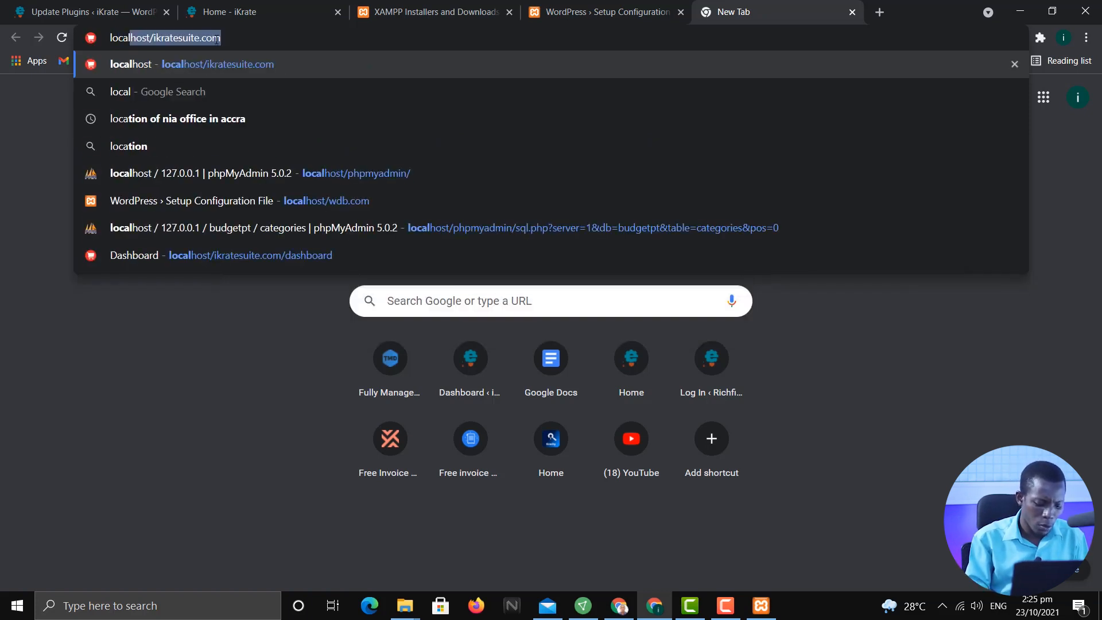
pyautogui.write('t/')
pyautogui.press('BackSpace')
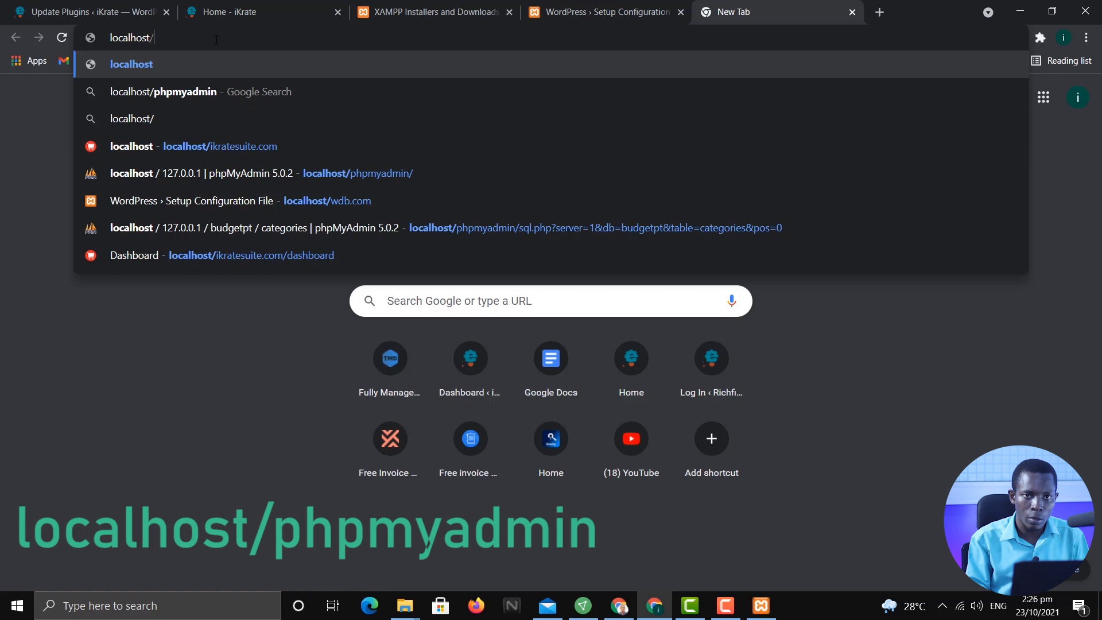
pyautogui.write('ph')
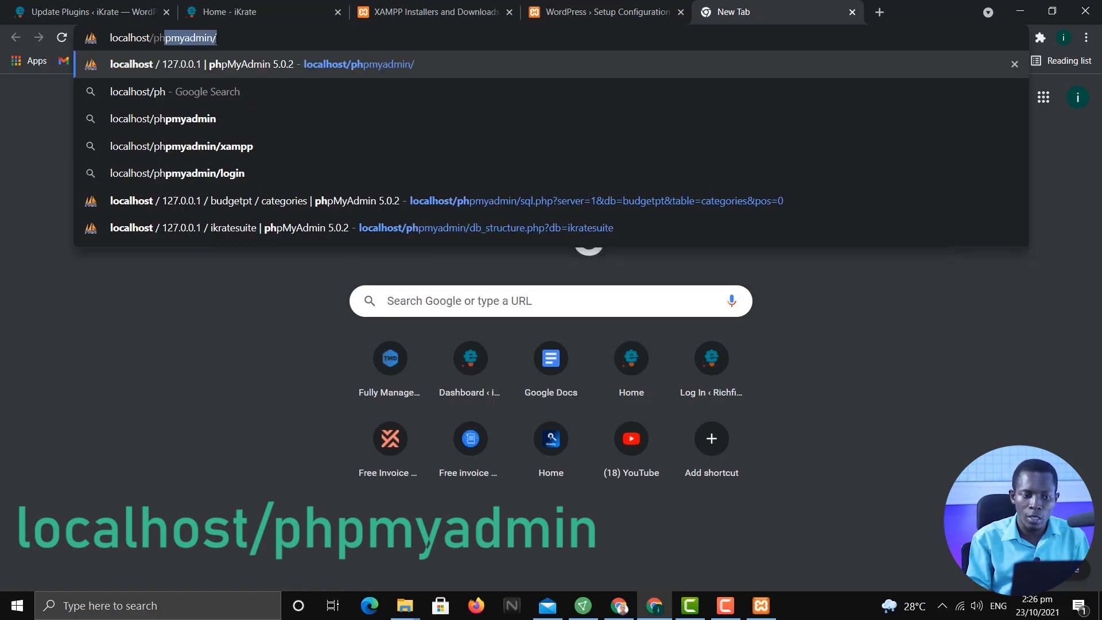
pyautogui.write('pmya')
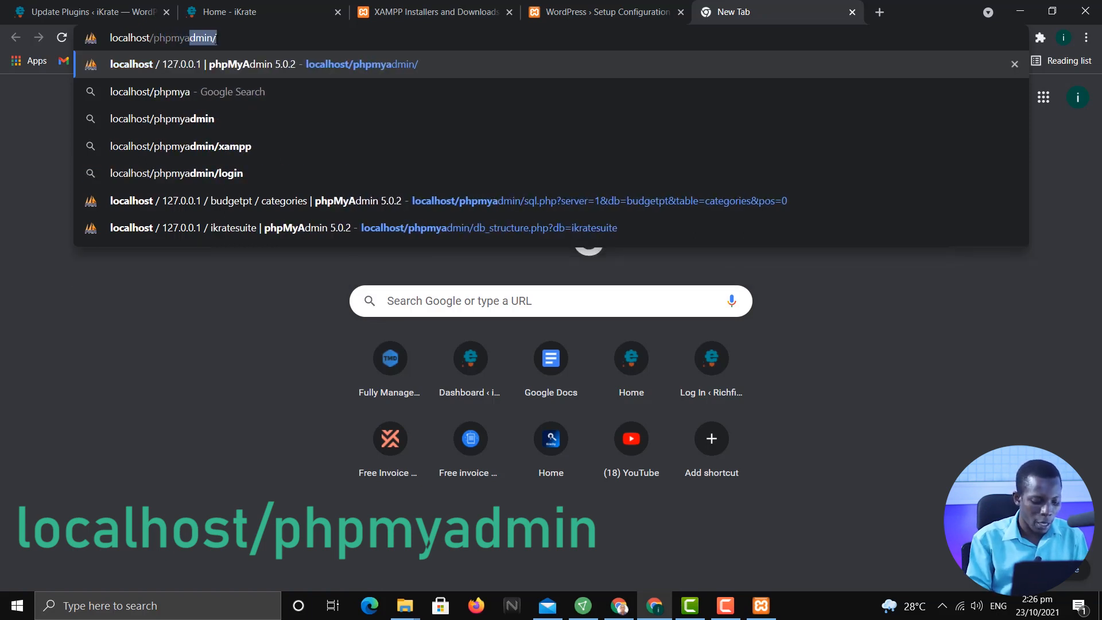
pyautogui.write('dmin')
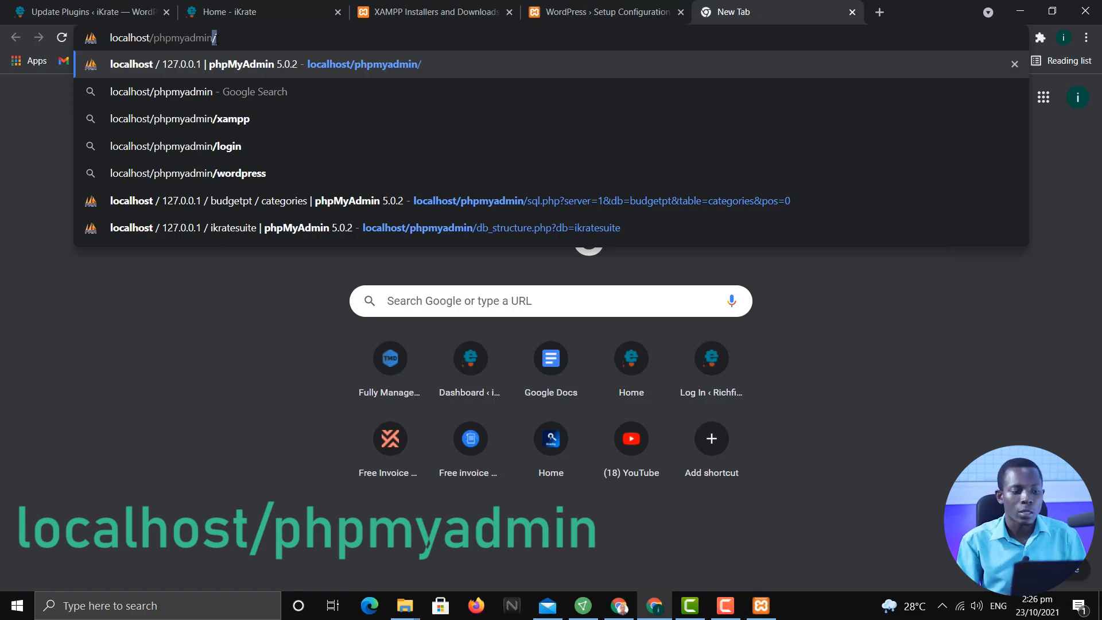
pyautogui.press('Return')
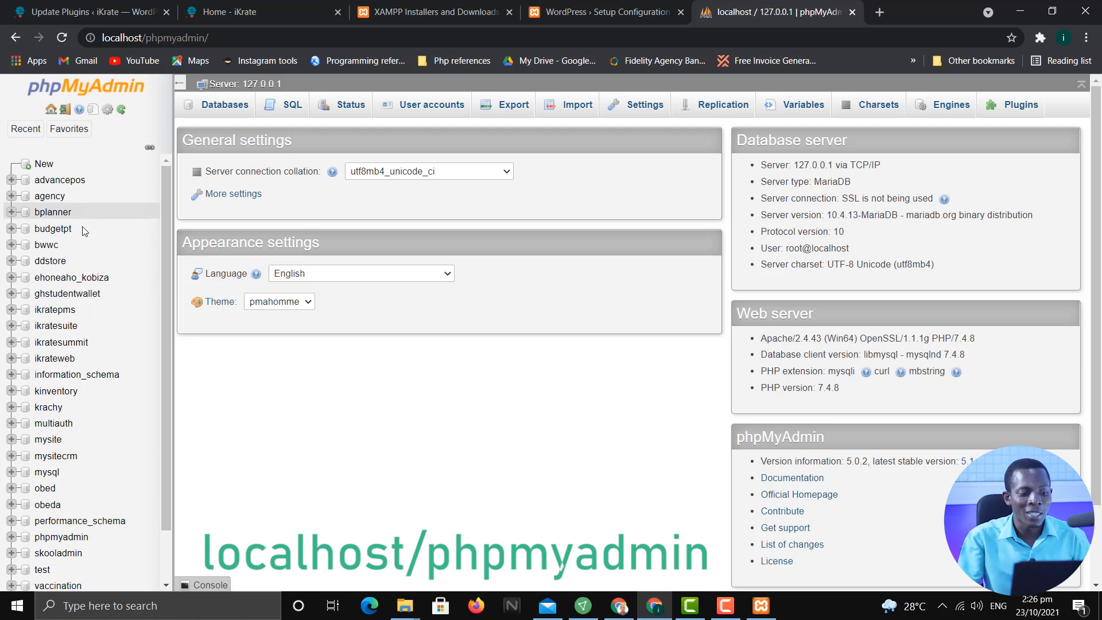
# Open phpMyAdmin's Databases page with its Create database form using New in the sidebar
pyautogui.scroll(-1, 63, 322)
pyautogui.scroll(1, 58, 451)
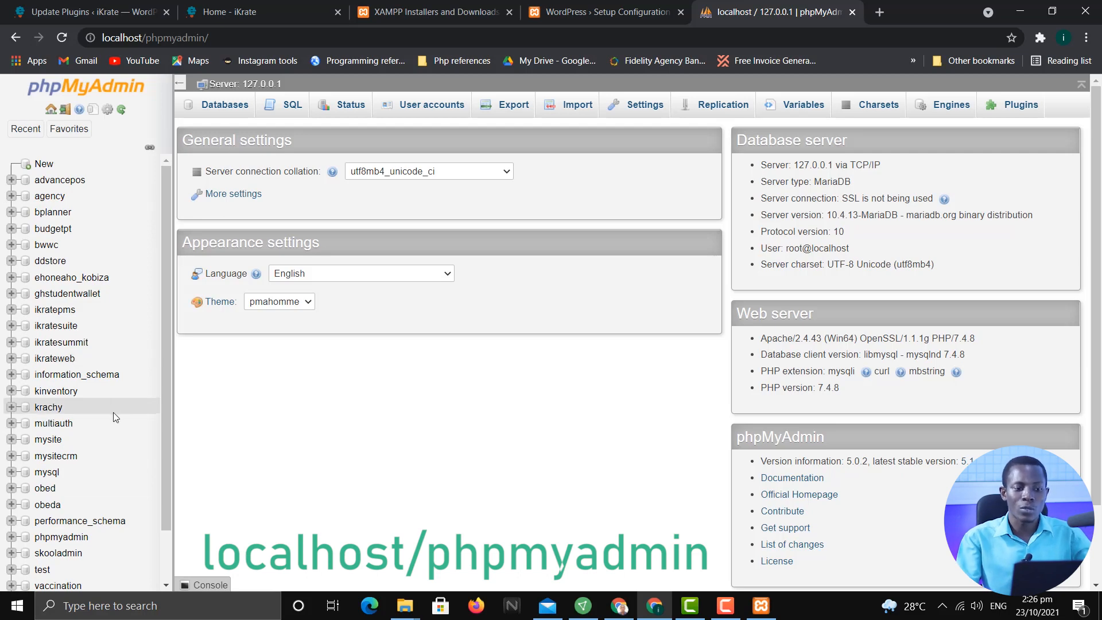
pyautogui.click(44, 168)
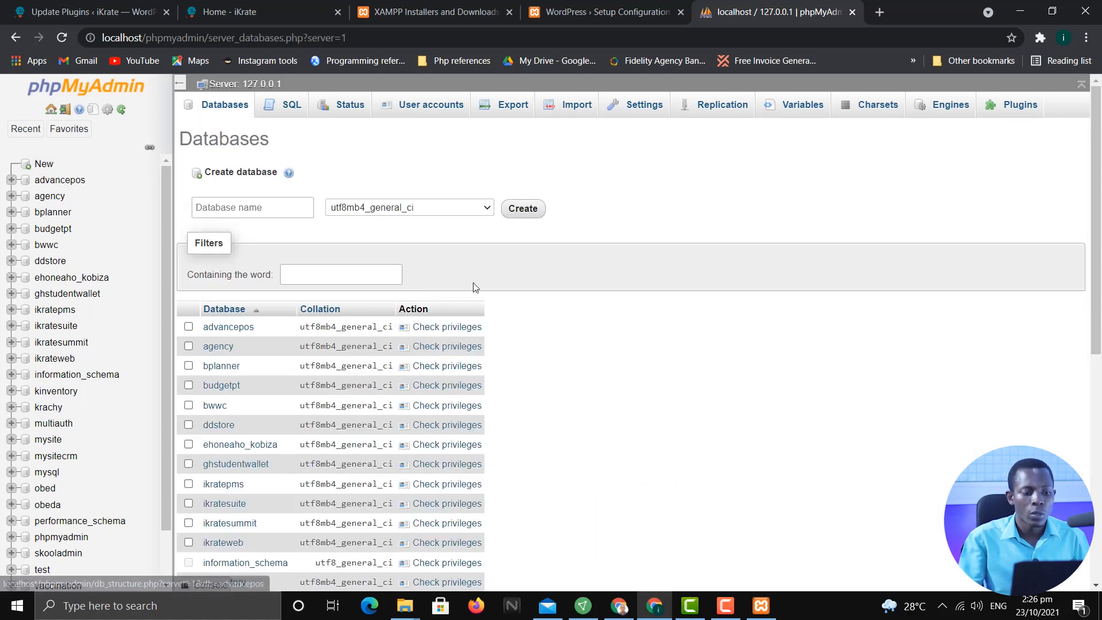
# Create an empty database named wdb
pyautogui.click(294, 206)
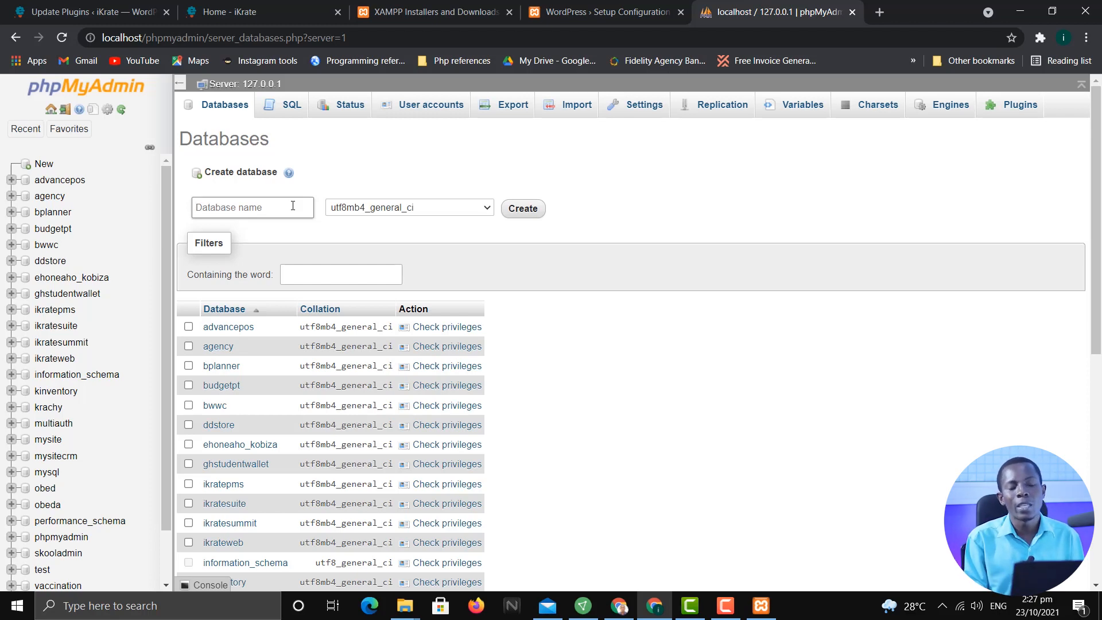
pyautogui.write('w')
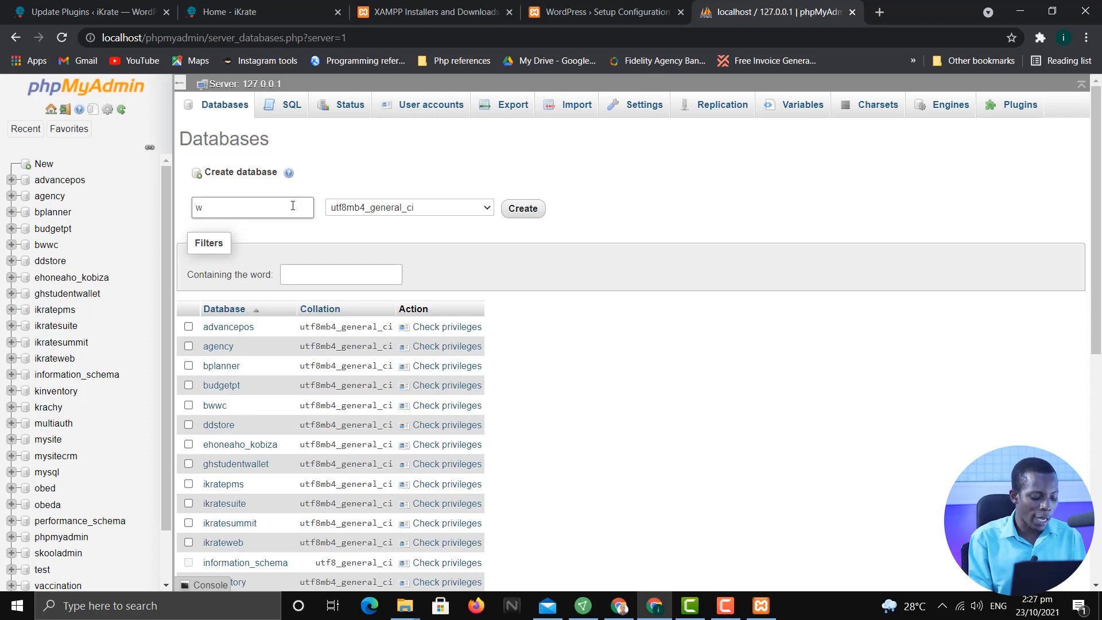
pyautogui.write('db')
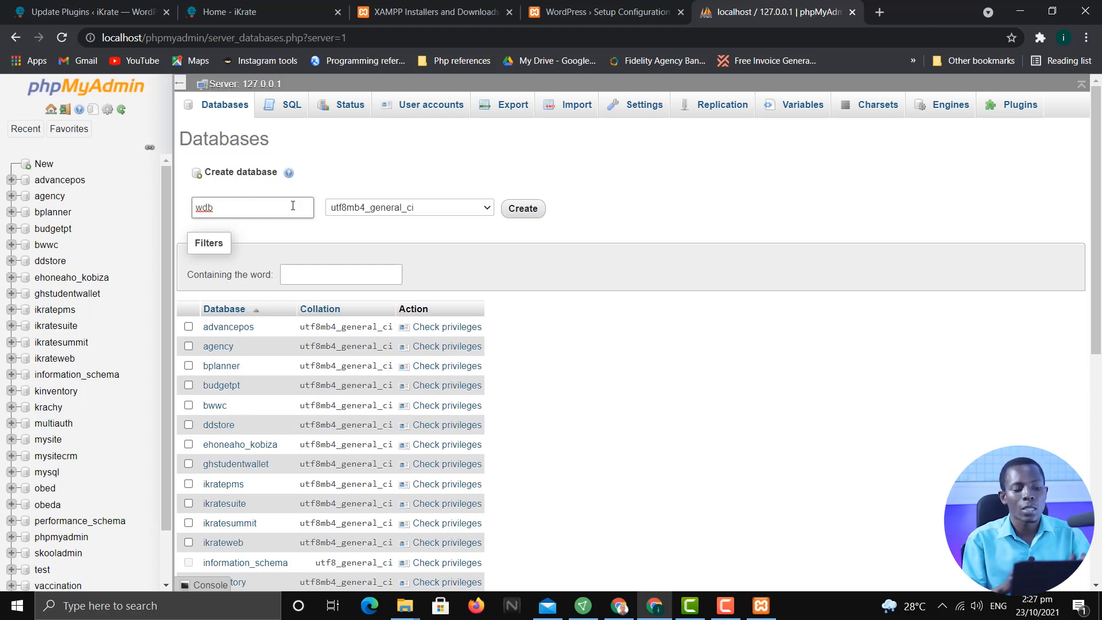
pyautogui.click(530, 211)
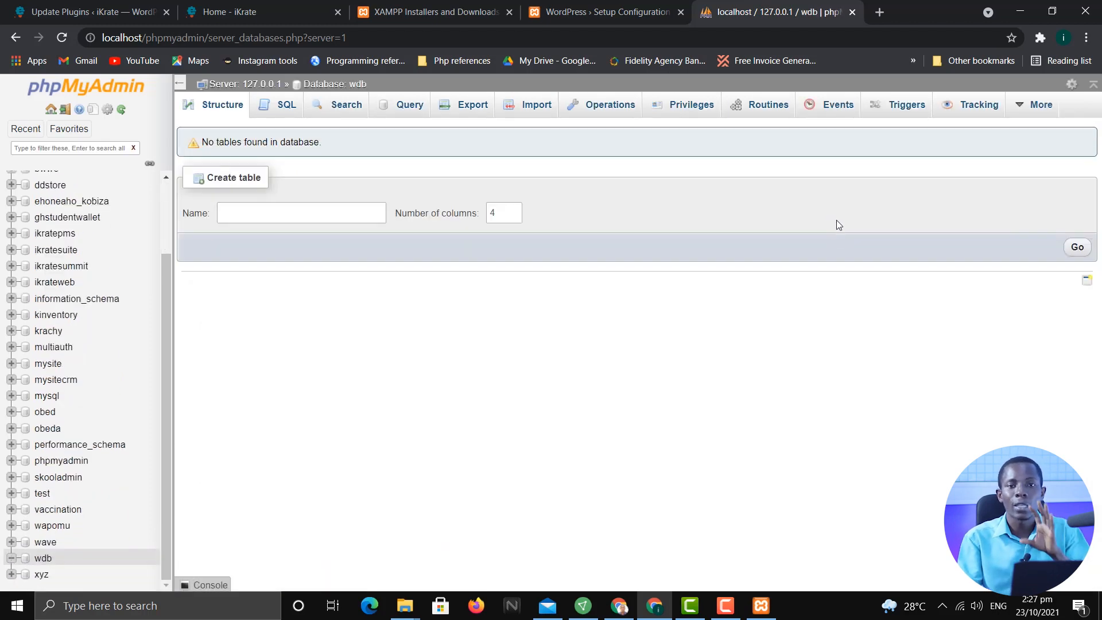
pyautogui.click(852, 12)
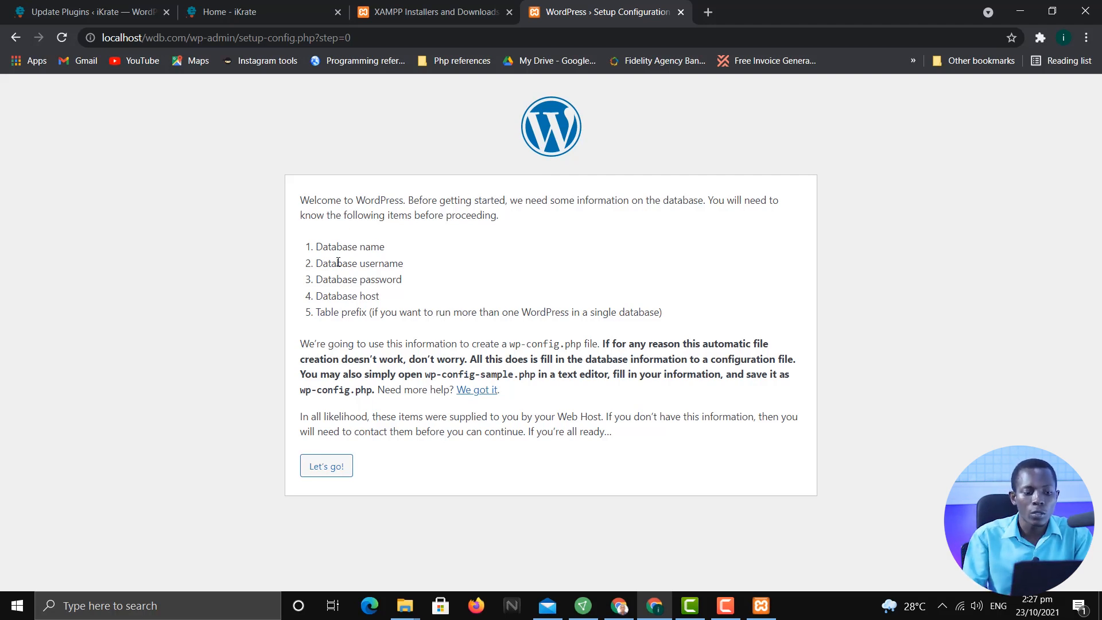
pyautogui.moveTo(317, 247); pyautogui.dragTo(389, 302)
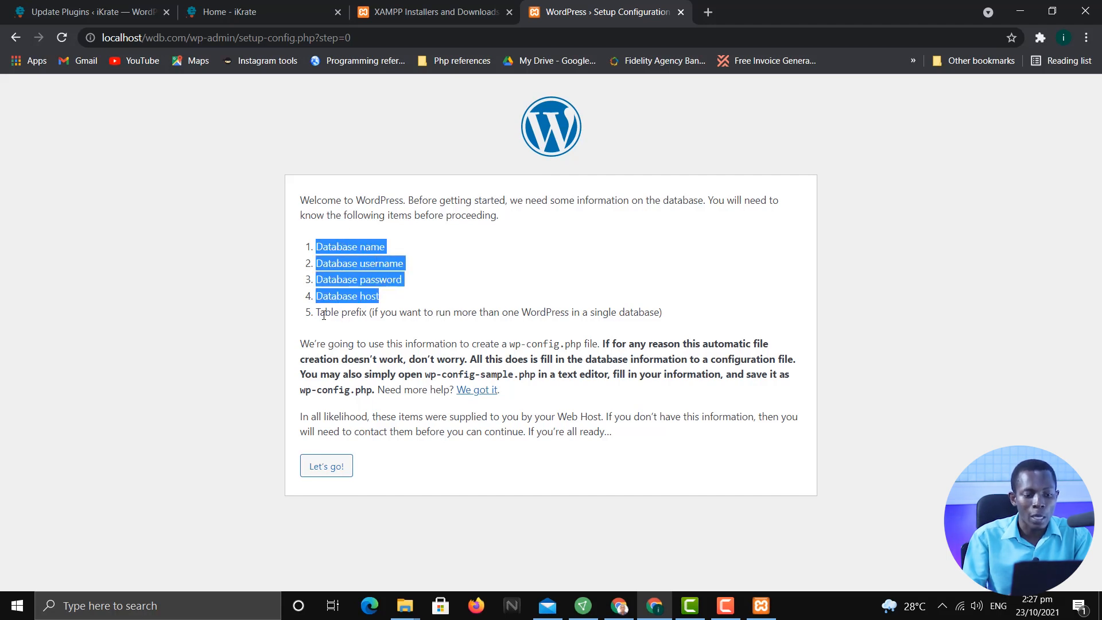
pyautogui.click(439, 297)
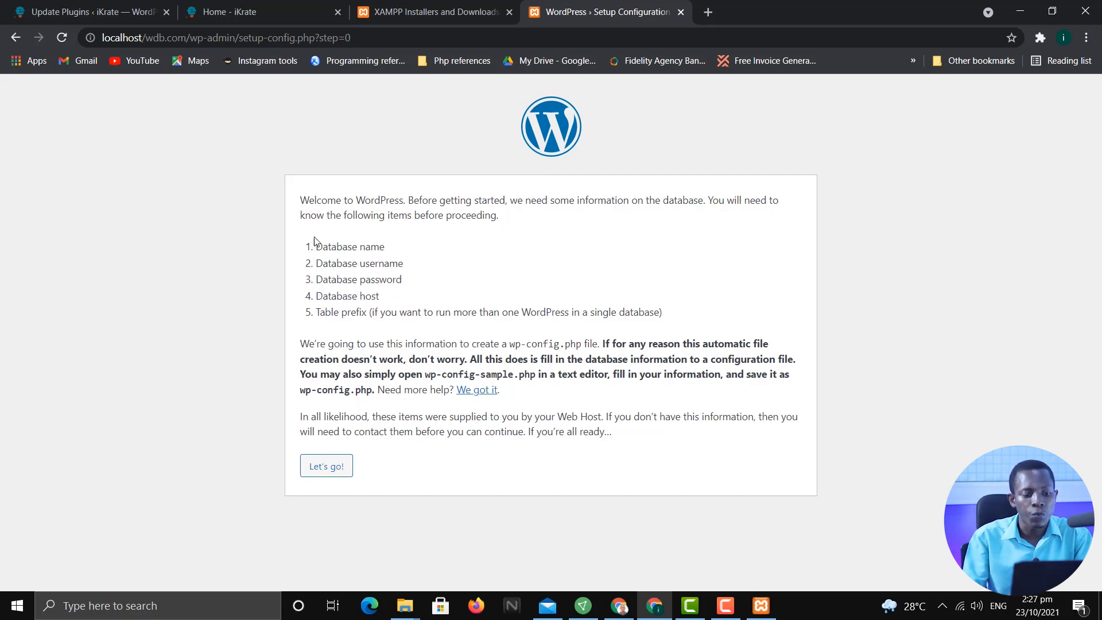
pyautogui.moveTo(316, 246); pyautogui.dragTo(405, 299)
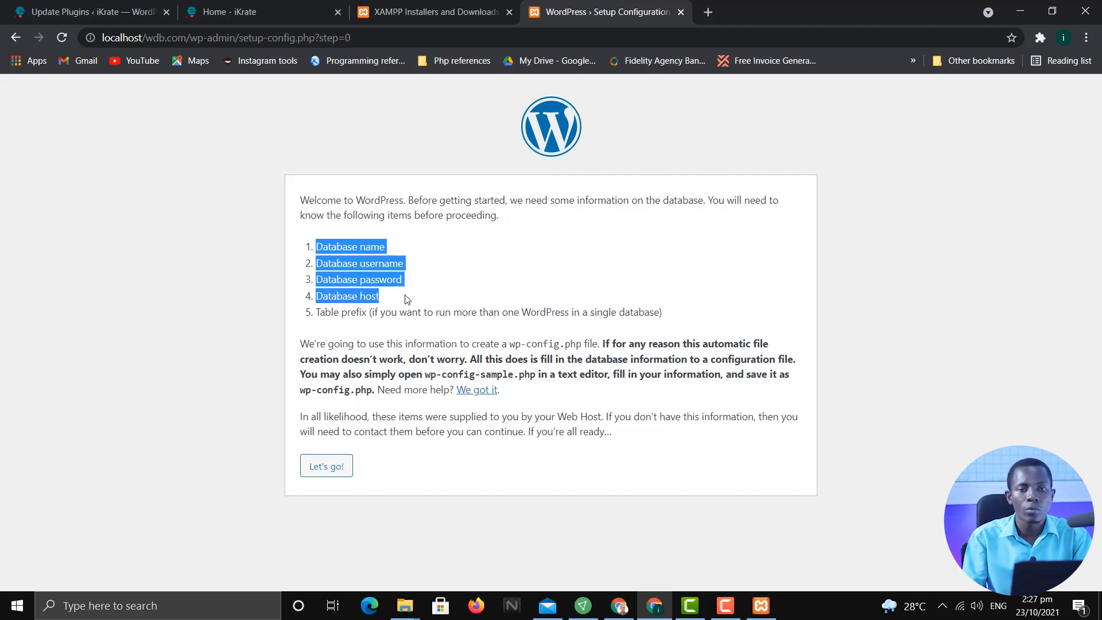
pyautogui.click(357, 253)
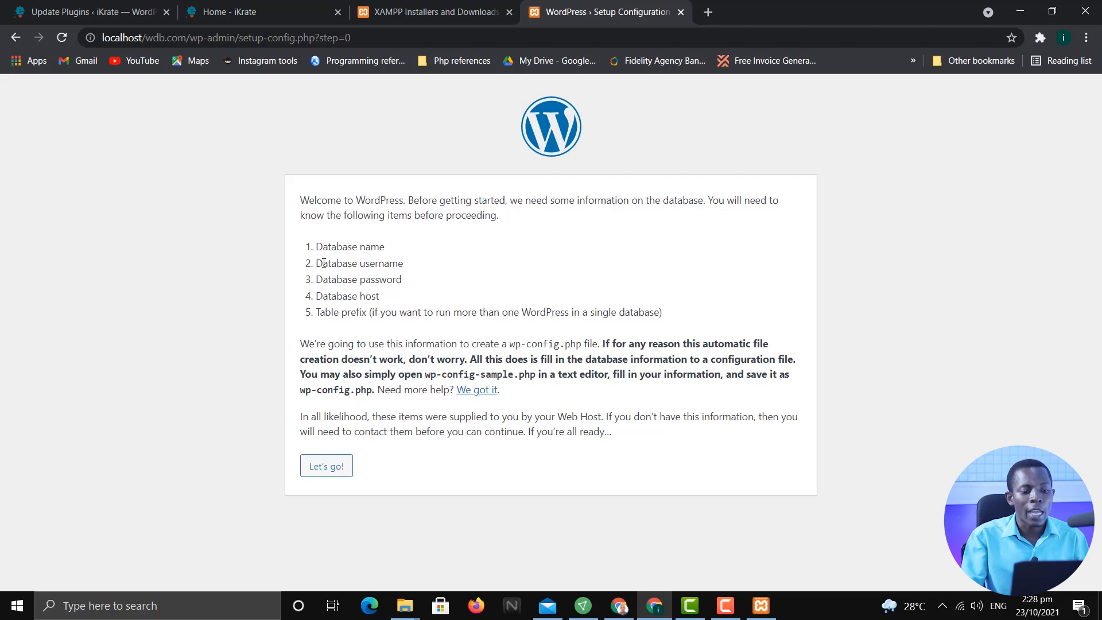
pyautogui.moveTo(315, 262); pyautogui.dragTo(402, 265)
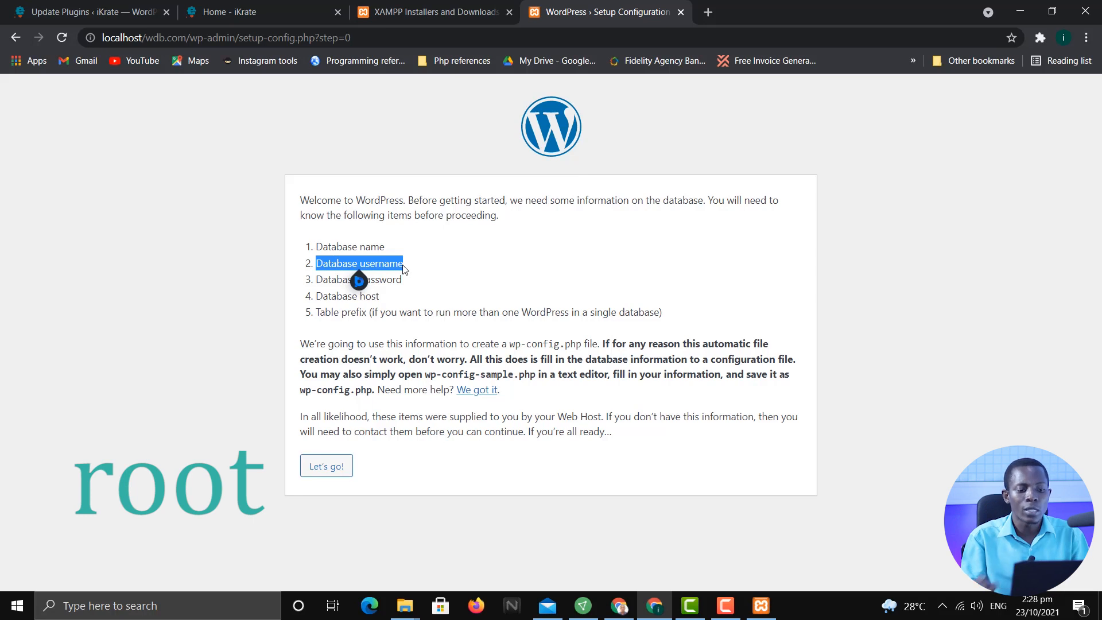
pyautogui.moveTo(316, 280); pyautogui.dragTo(411, 287)
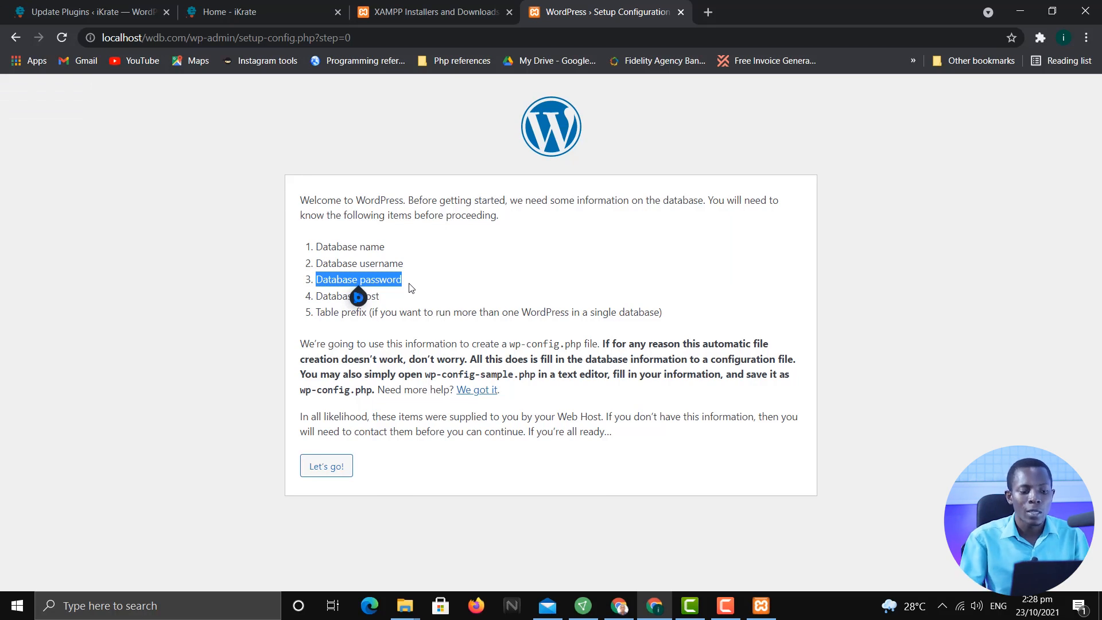
pyautogui.click(400, 307)
pyautogui.moveTo(317, 297); pyautogui.dragTo(406, 294)
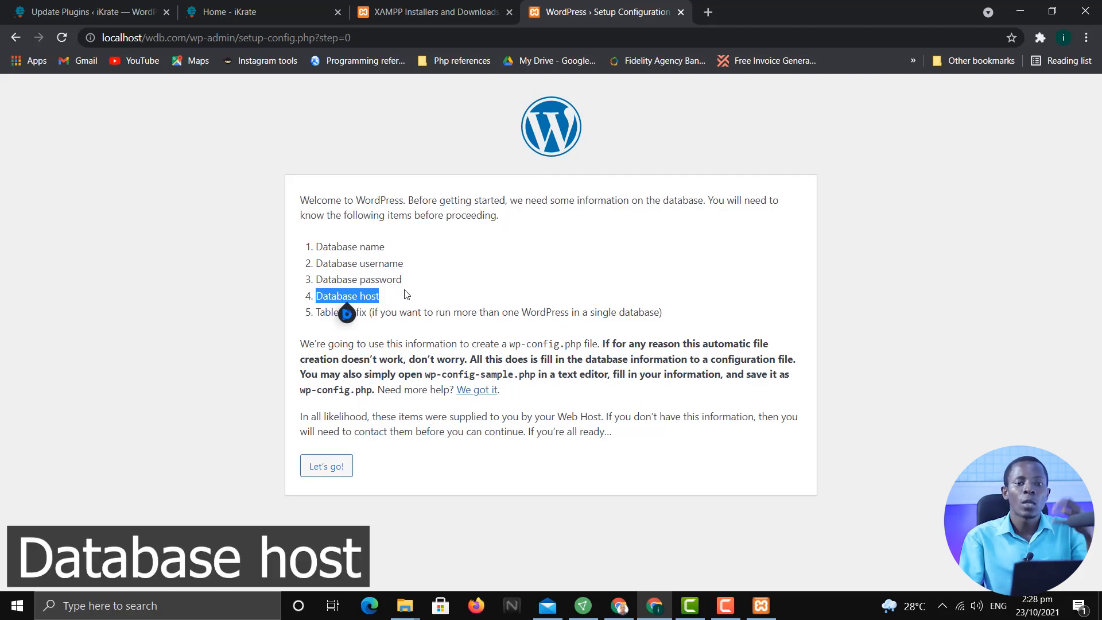
pyautogui.click(428, 263)
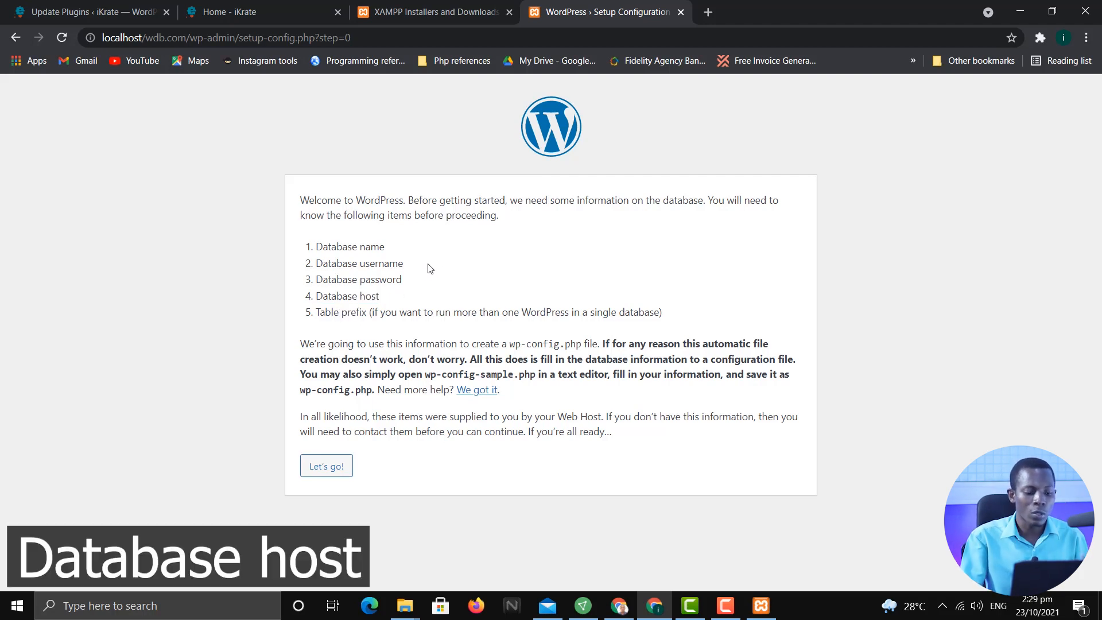
# Submit WordPress database details: database name wdb, username root, empty password
pyautogui.click(336, 467)
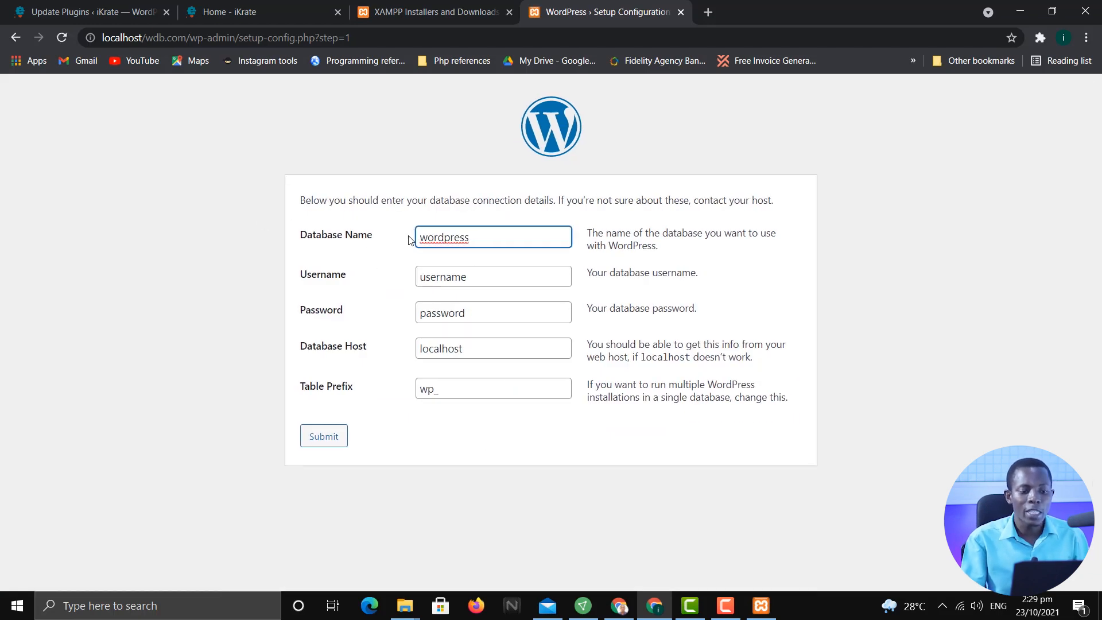
pyautogui.click(463, 235)
pyautogui.moveTo(463, 235); pyautogui.dragTo(425, 236)
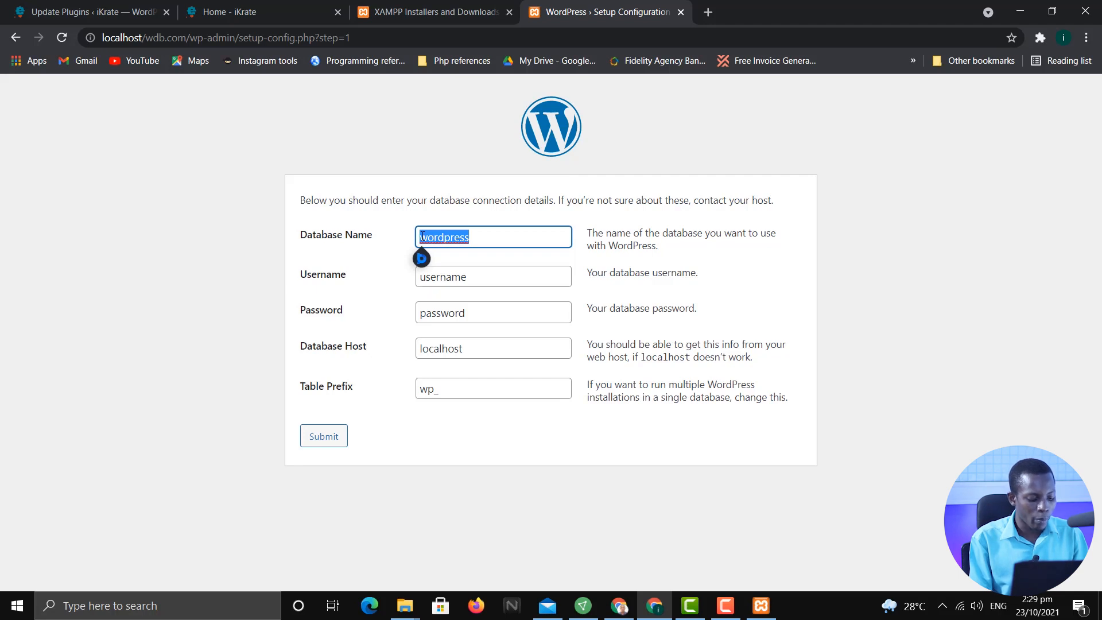
pyautogui.write('wdb')
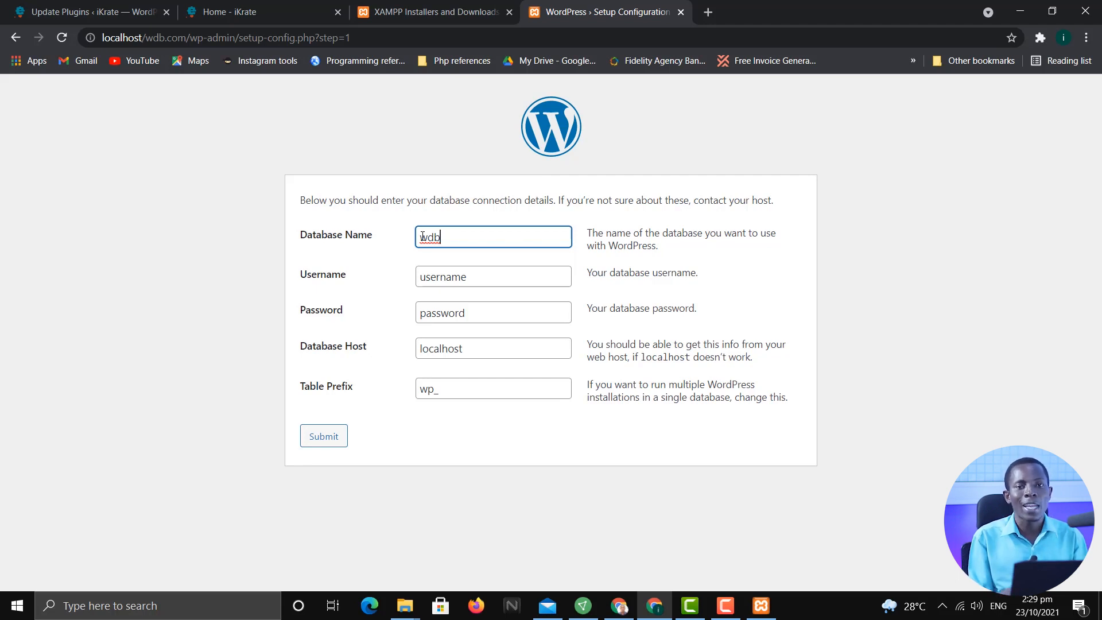
pyautogui.click(442, 277)
pyautogui.moveTo(484, 278); pyautogui.dragTo(375, 283)
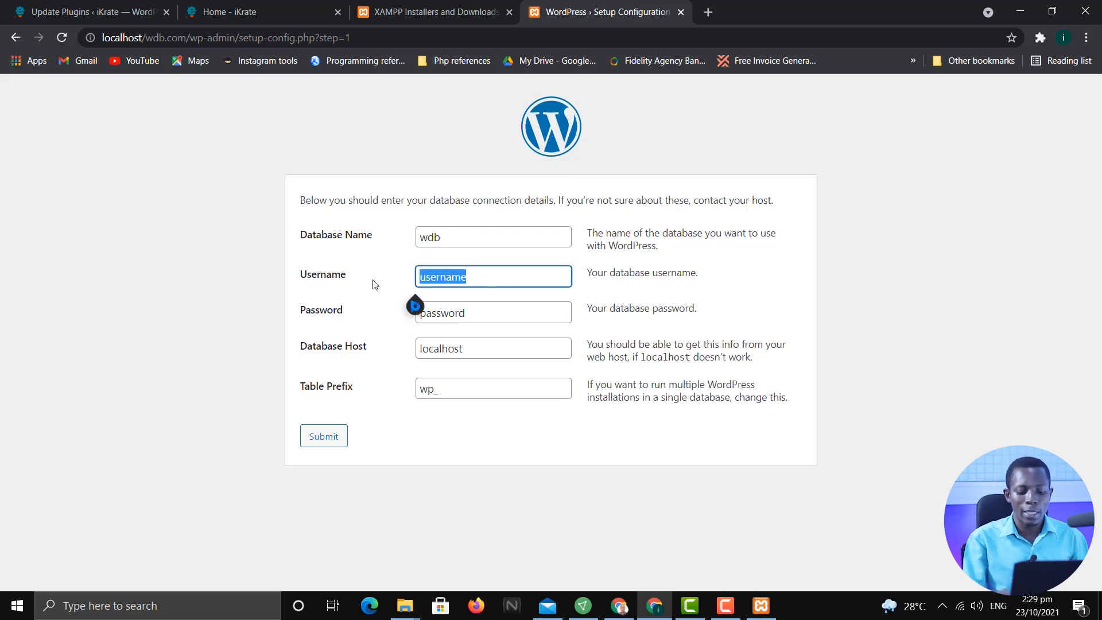
pyautogui.press('BackSpace')
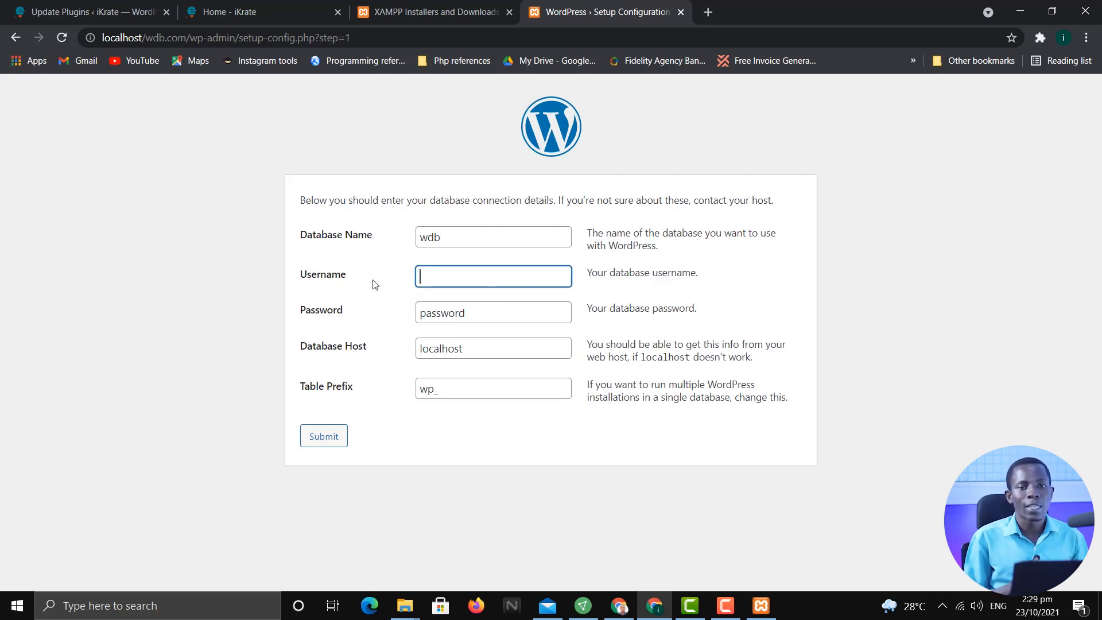
pyautogui.write('root')
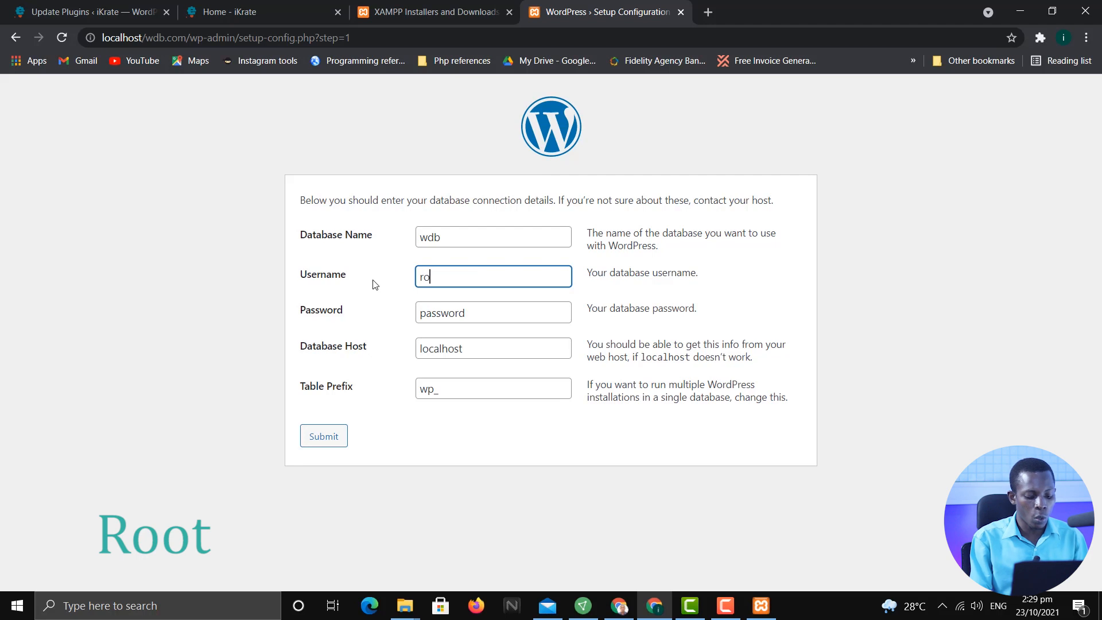
pyautogui.click(499, 308)
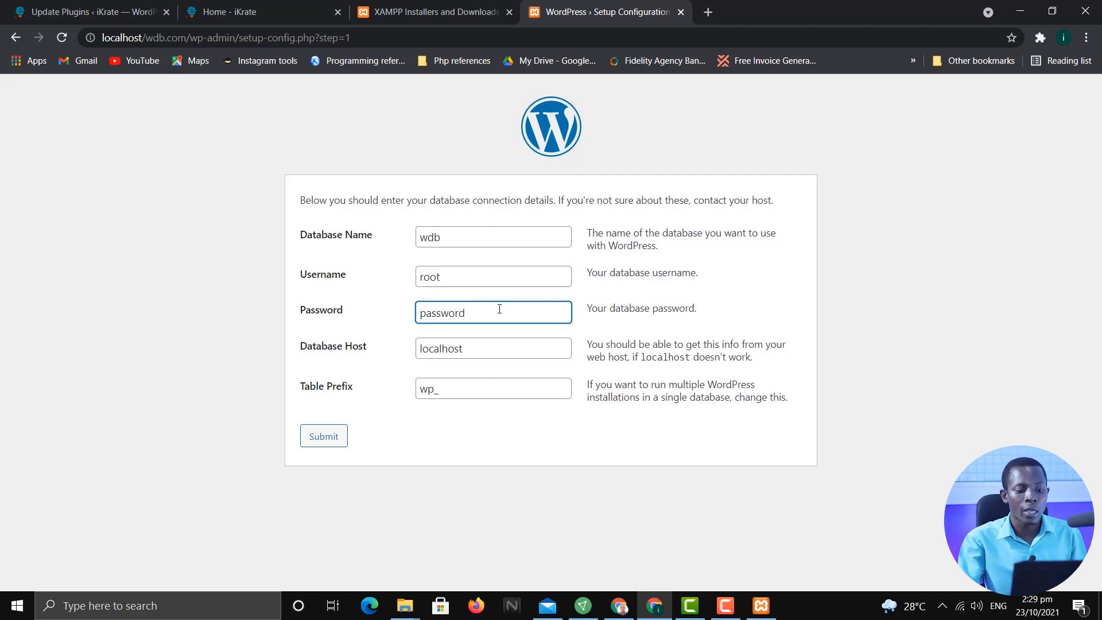
pyautogui.moveTo(500, 307); pyautogui.dragTo(405, 304)
pyautogui.press('BackSpace')
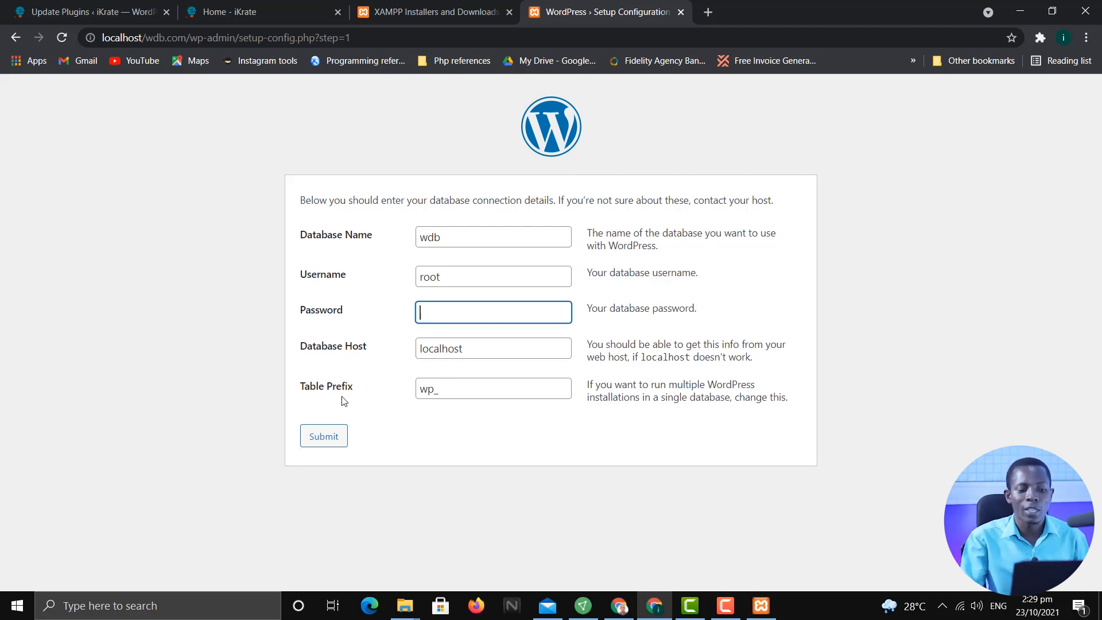
pyautogui.click(325, 435)
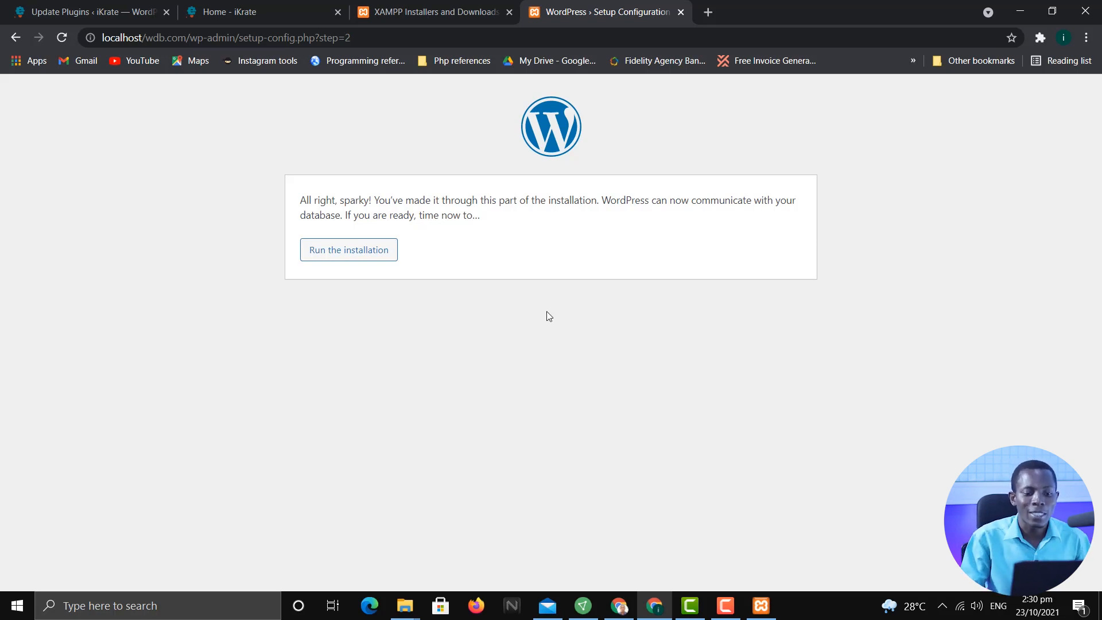
# Run the WordPress installation to reach the site-information form, then switch to the iKrate homepage tab
pyautogui.click(379, 258)
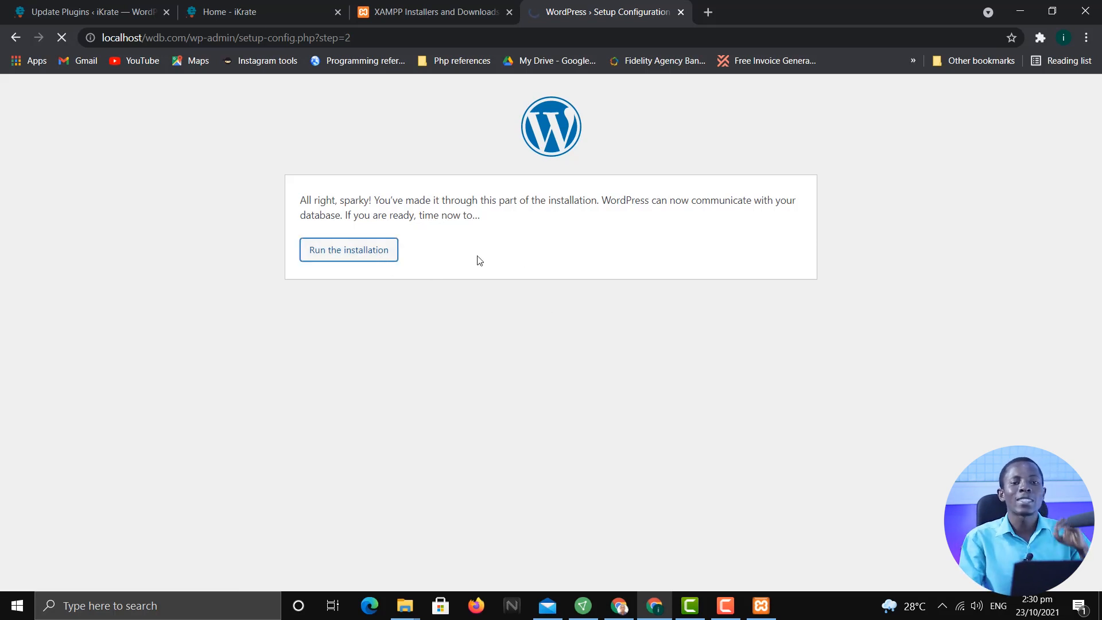
pyautogui.scroll(-3, 570, 332)
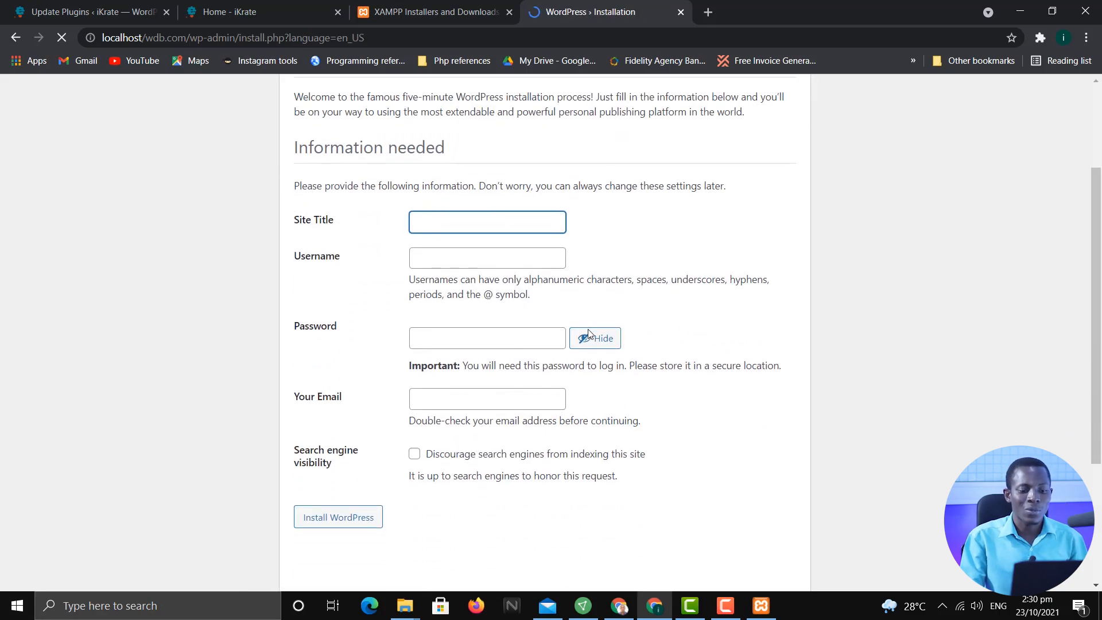
pyautogui.scroll(3, 601, 351)
pyautogui.scroll(-1, 607, 352)
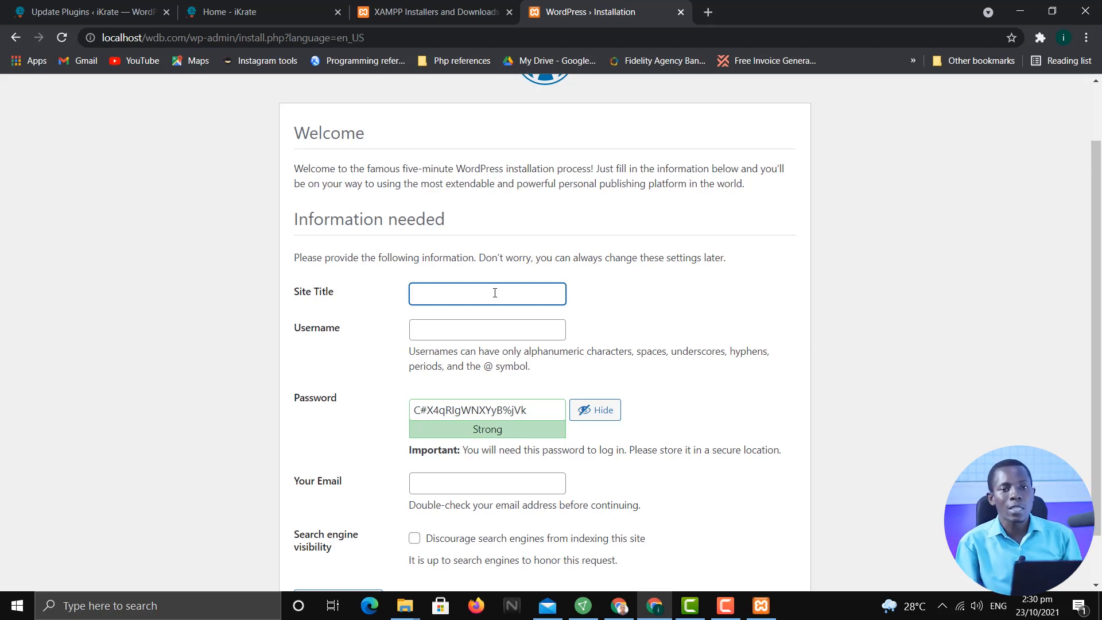
pyautogui.click(240, 12)
pyautogui.click(189, 42)
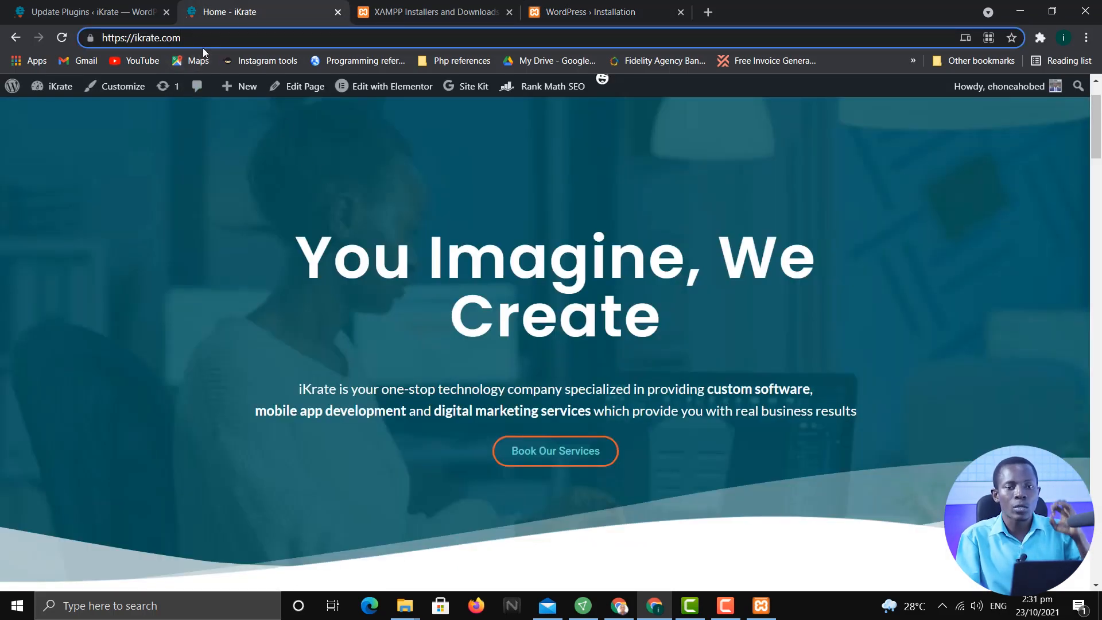
pyautogui.scroll(2, 369, 223)
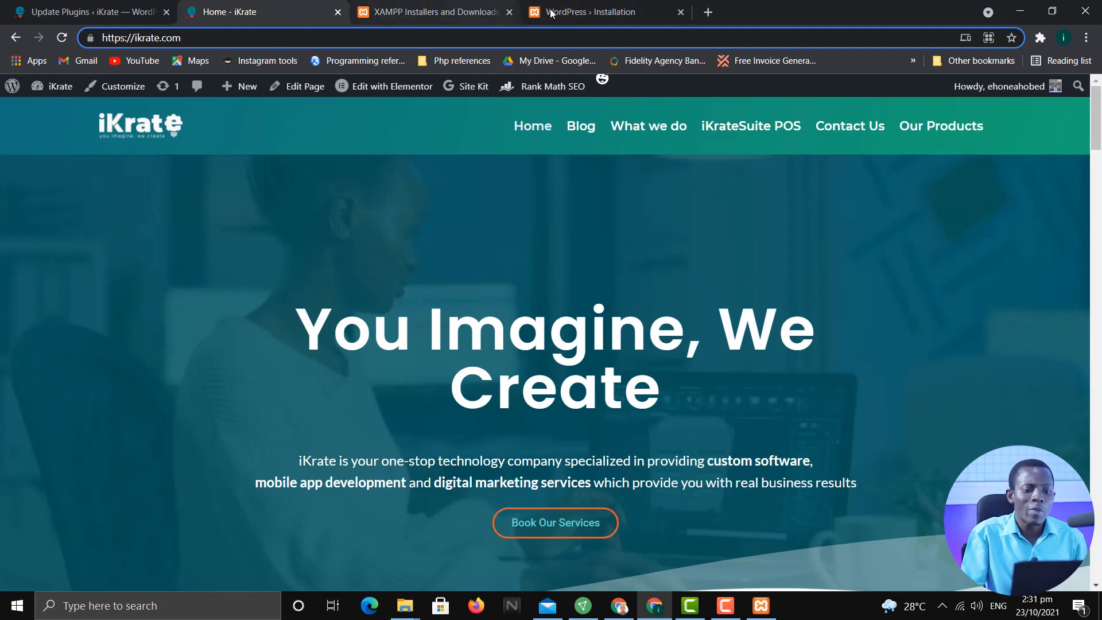
pyautogui.click(590, 10)
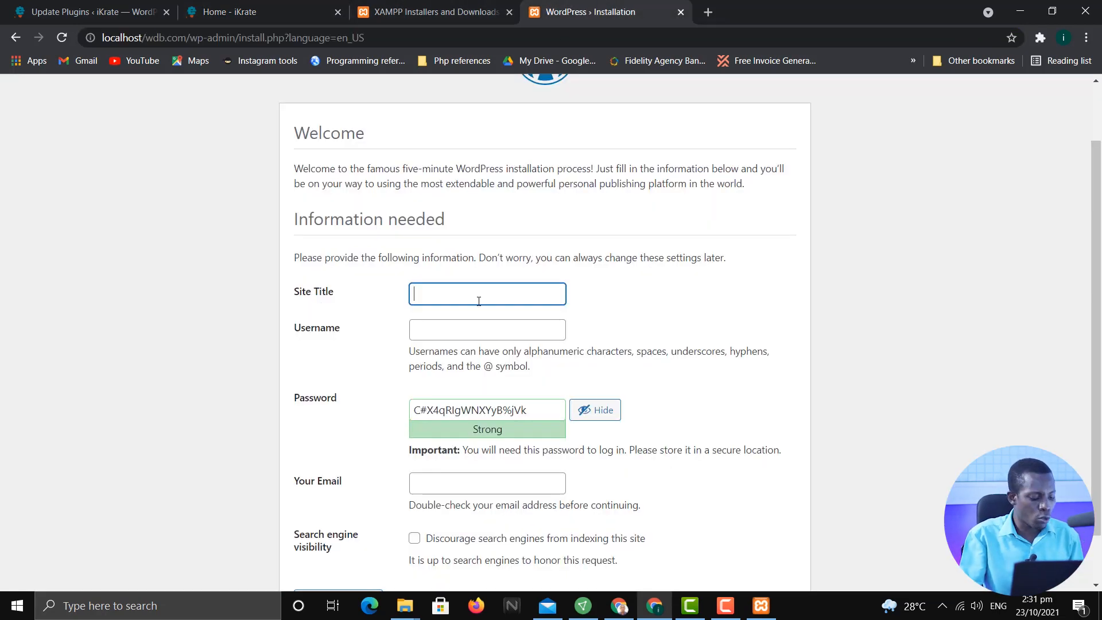
# Set the Site Title to 'Web Design Bootcamp', correcting the typos
pyautogui.write('Web Ders')
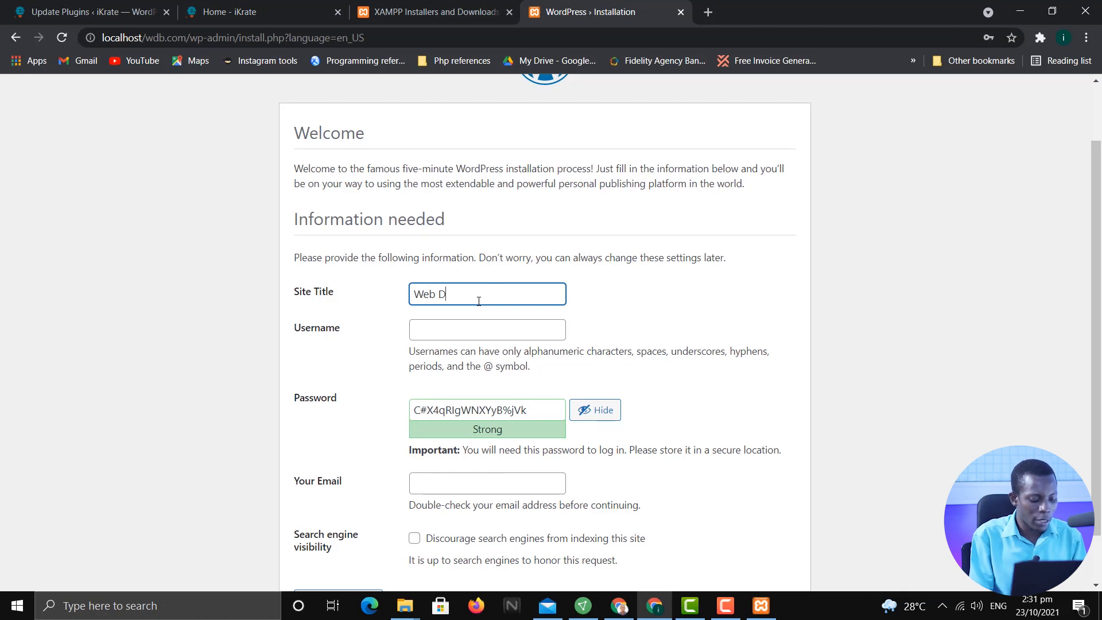
pyautogui.press('BackSpace')
pyautogui.press('BackSpace')
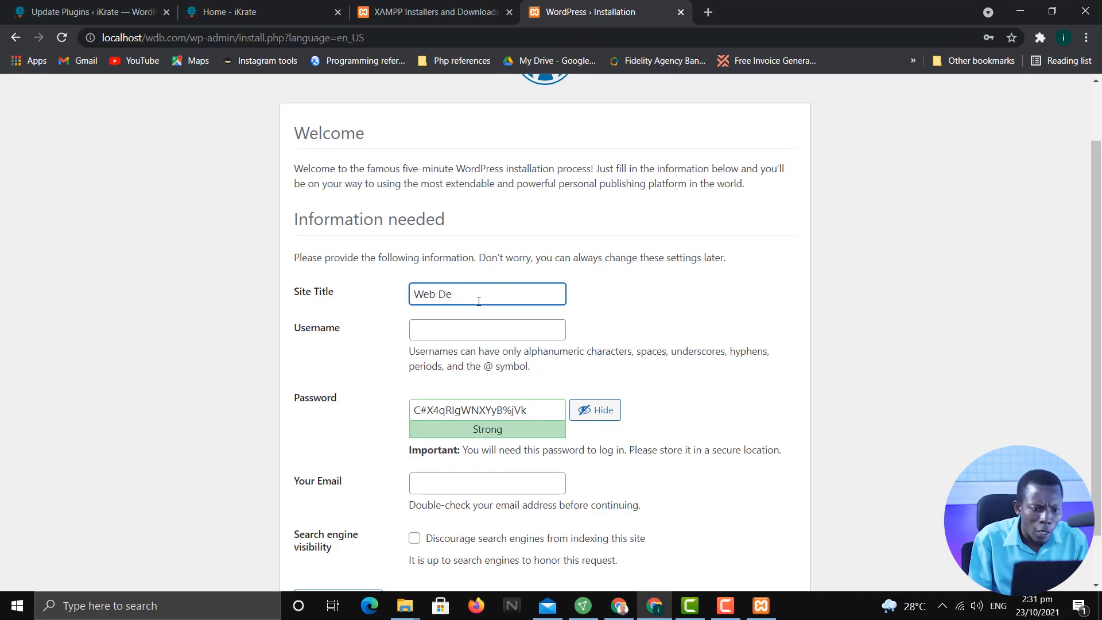
pyautogui.write('nsign B')
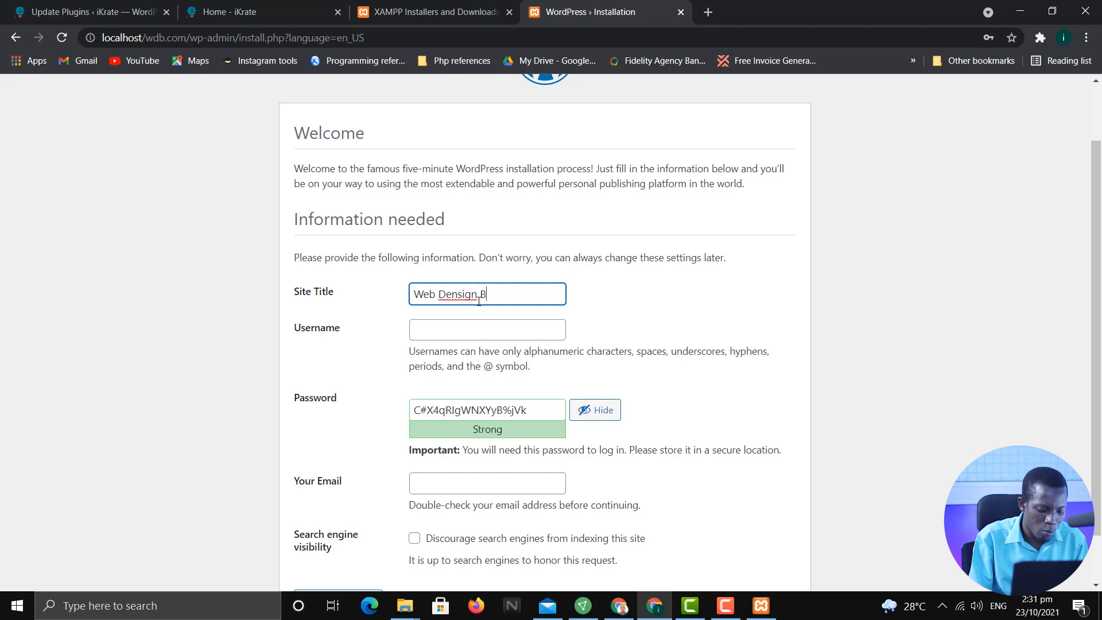
pyautogui.write('ootcamp')
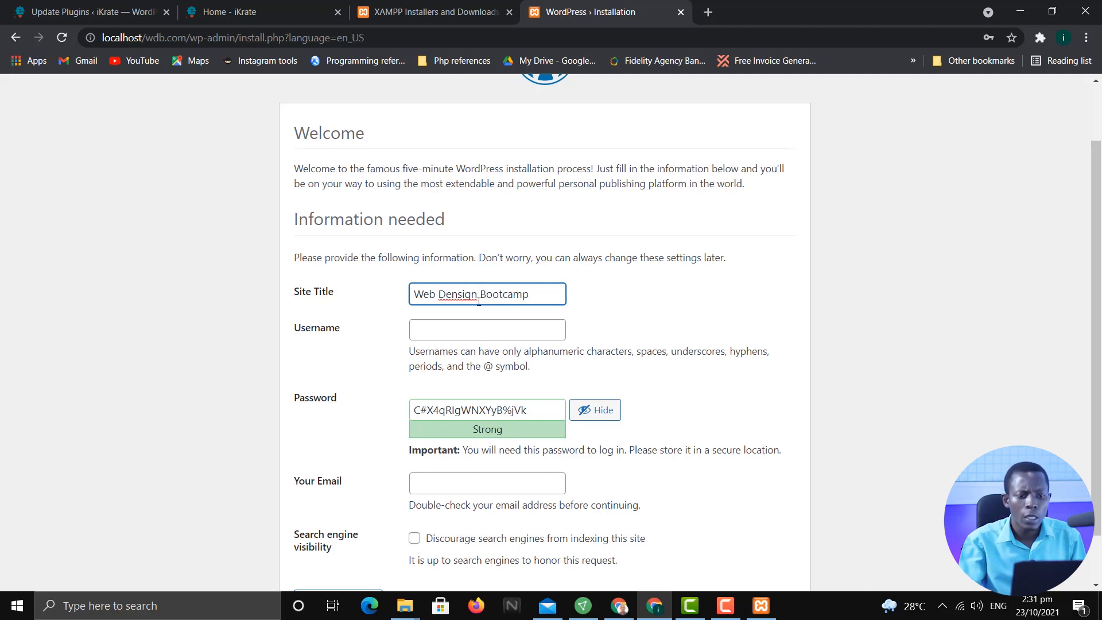
pyautogui.click(457, 295)
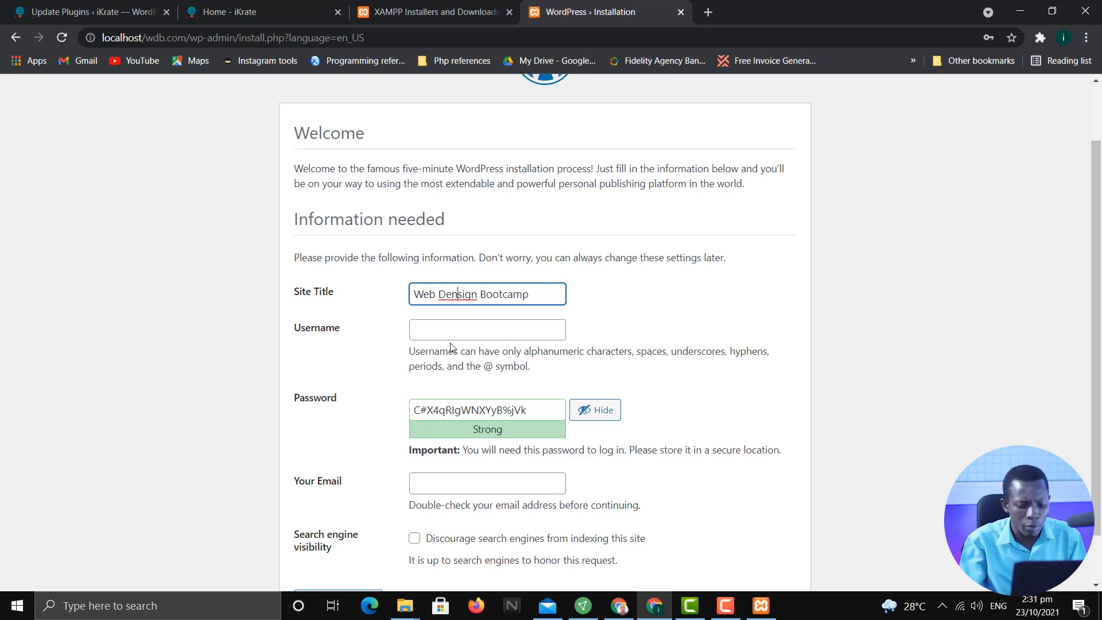
pyautogui.press('BackSpace')
# Enter the admin username and select the generated password
pyautogui.click(473, 330)
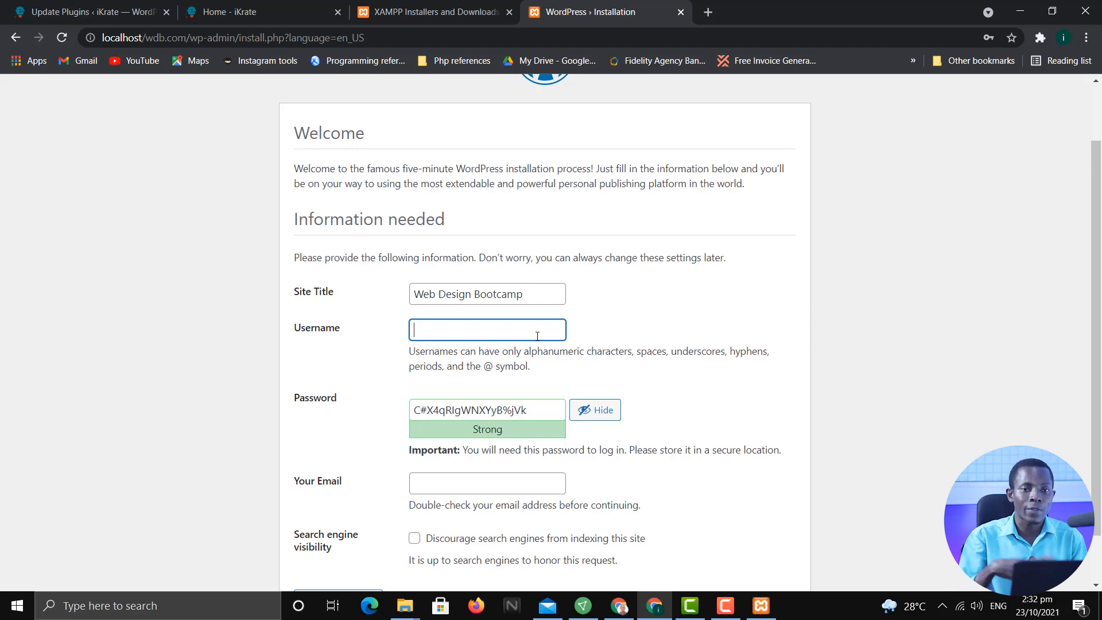
pyautogui.write('ehoneahobed')
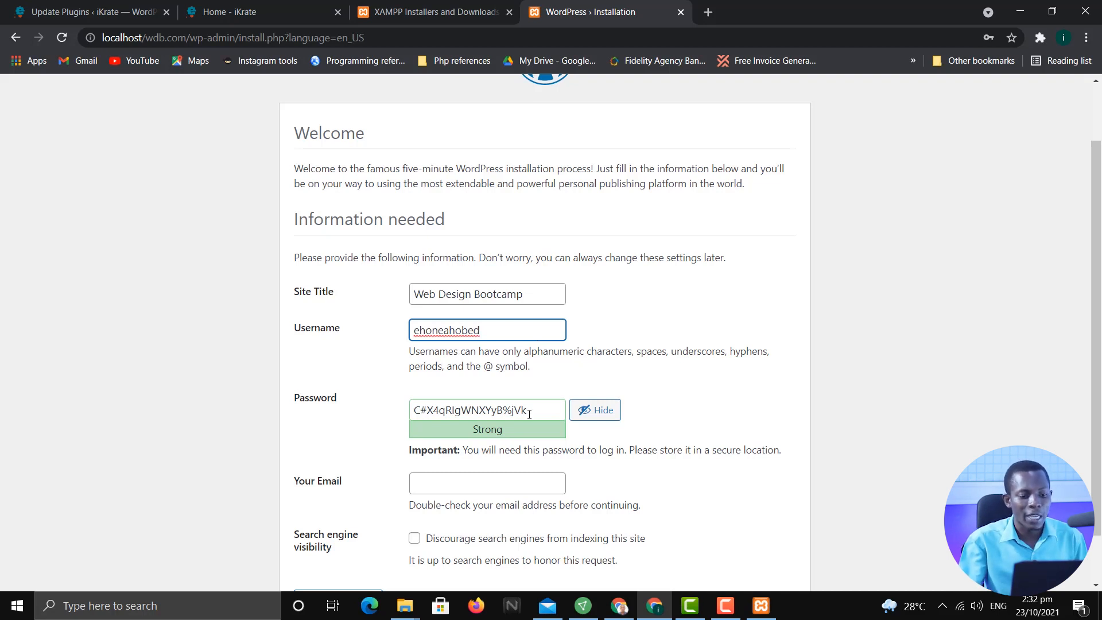
pyautogui.moveTo(527, 410); pyautogui.dragTo(362, 408)
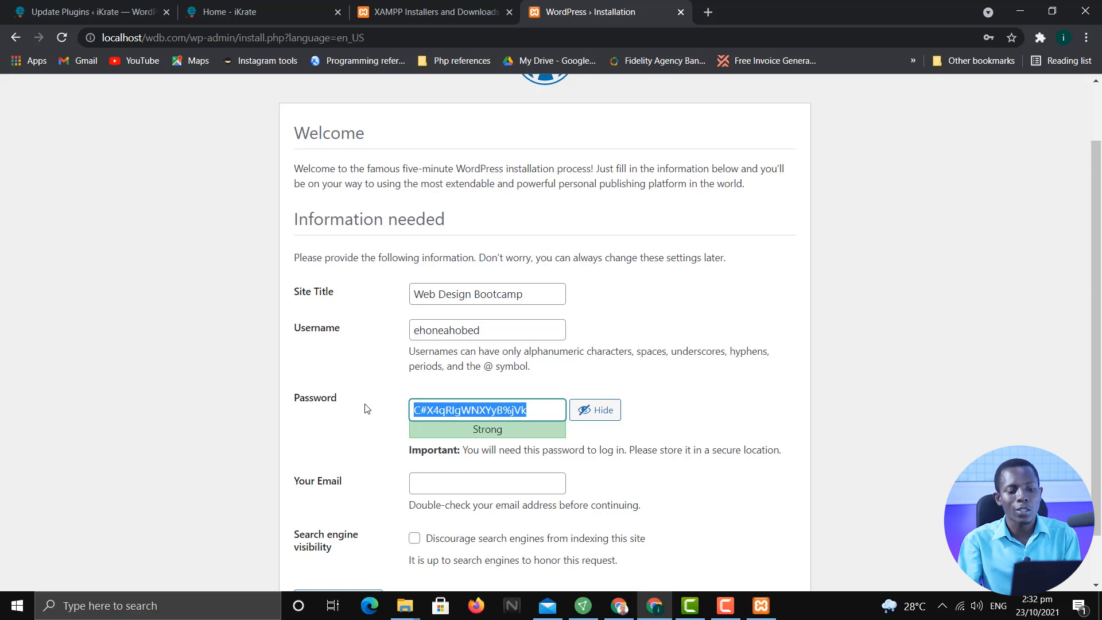
# Replace the generated admin password with a new typed password
pyautogui.press('BackSpace')
pyautogui.click(595, 410)
pyautogui.click(435, 415)
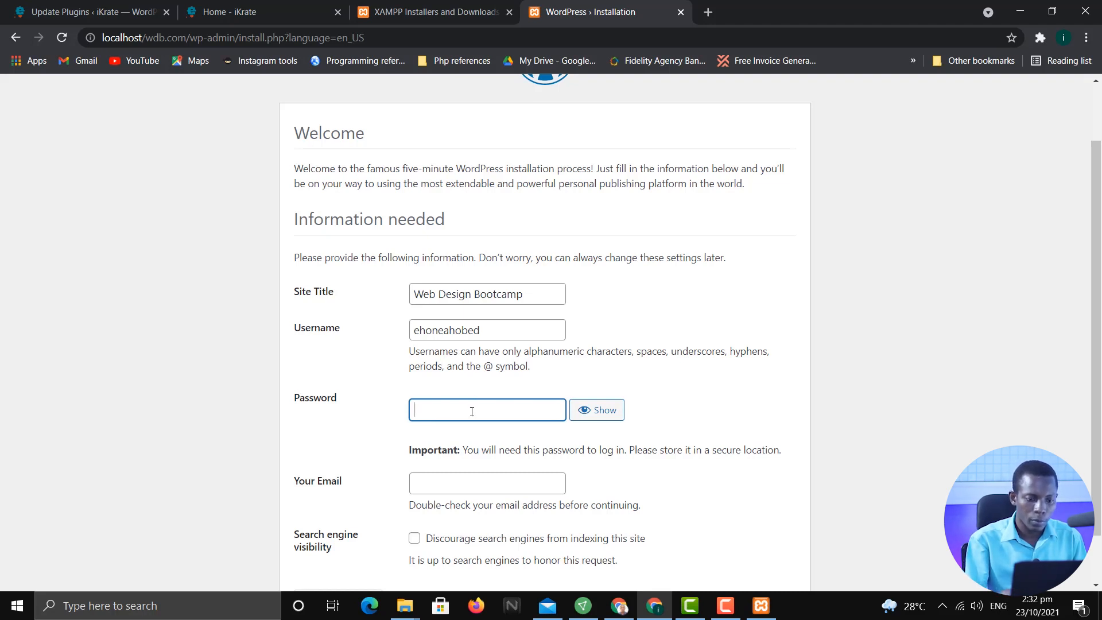
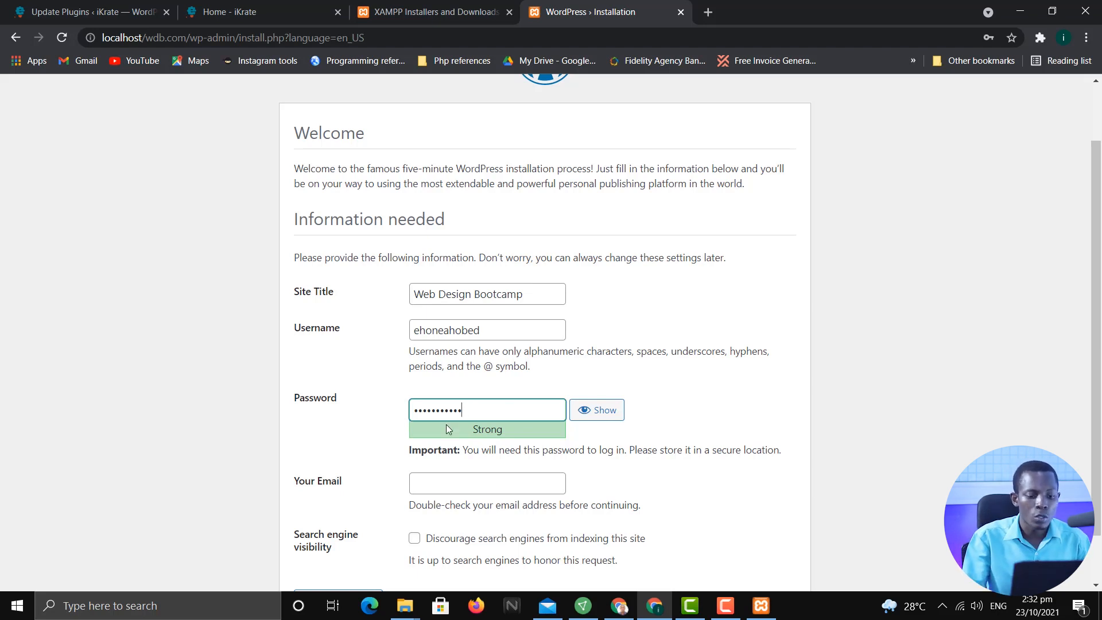
# Enter the administrator's e-mail address in the Your Email field
pyautogui.click(519, 491)
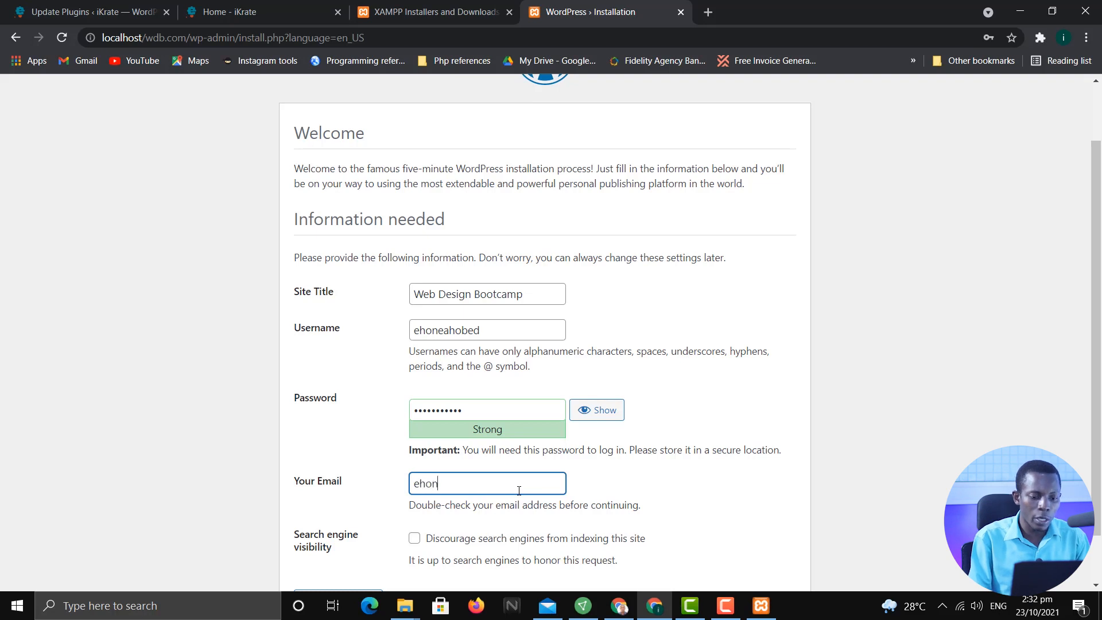
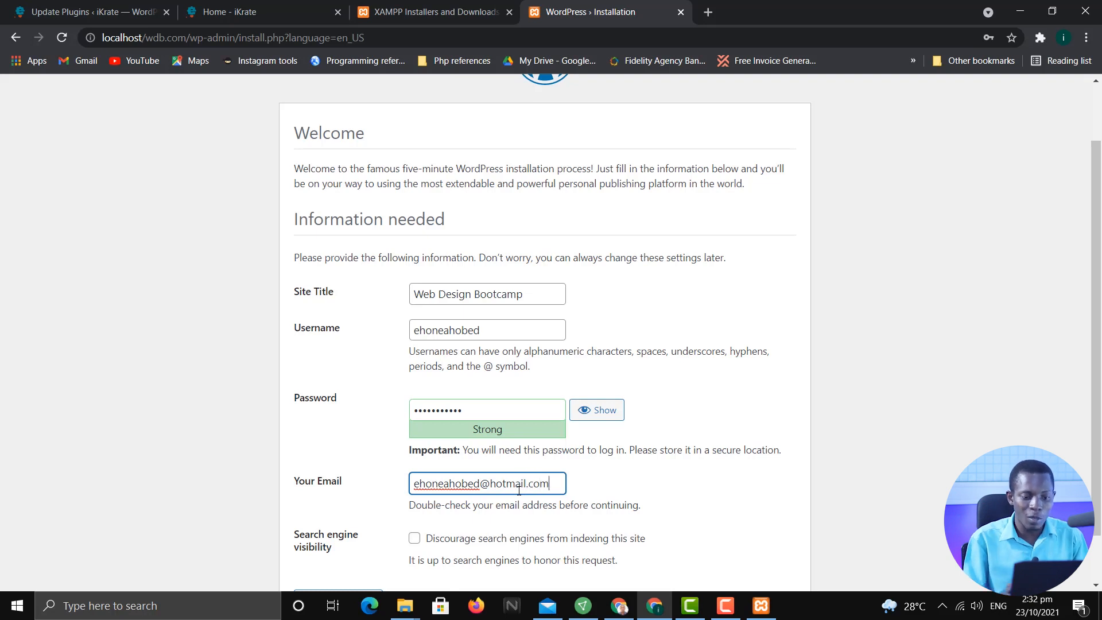
pyautogui.click(681, 497)
pyautogui.scroll(-1, 703, 484)
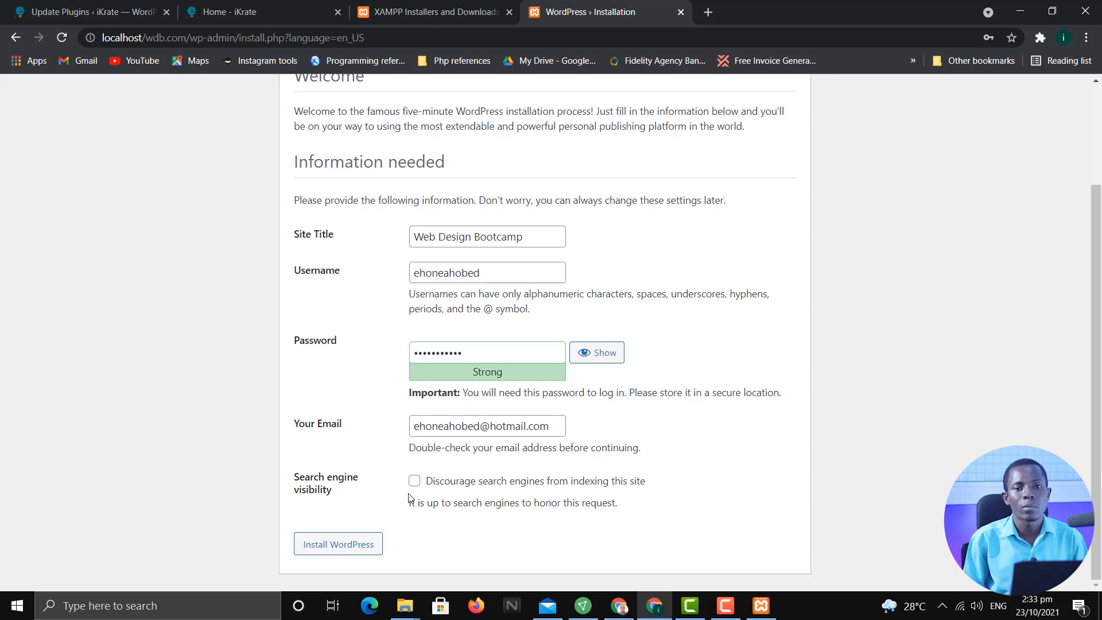
# Install WordPress and continue from the Success page to the login screen
pyautogui.click(360, 545)
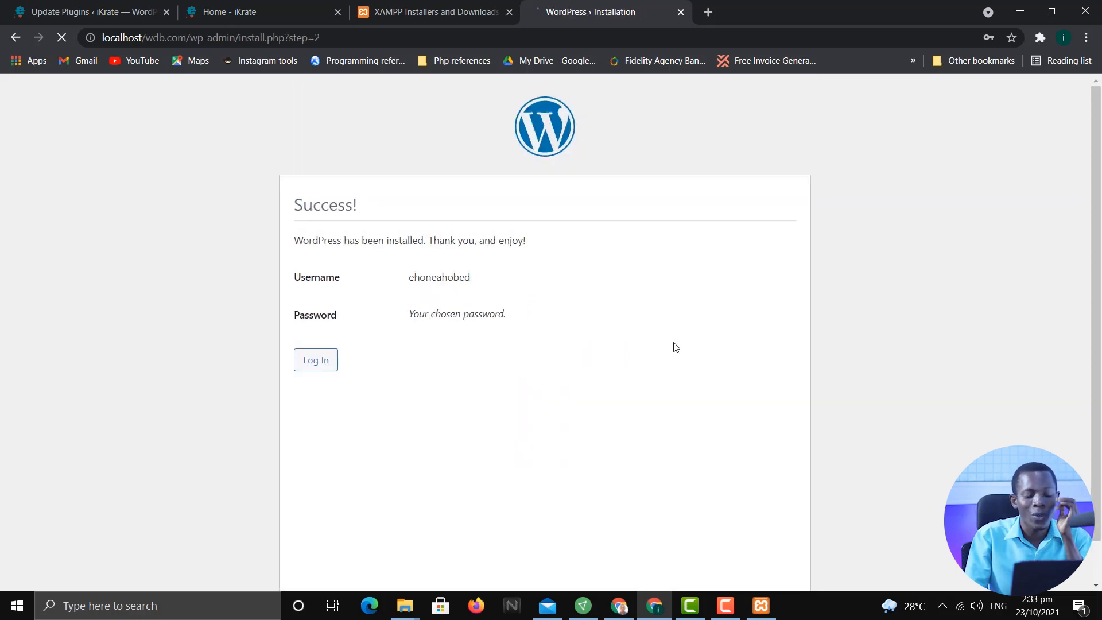
pyautogui.click(324, 360)
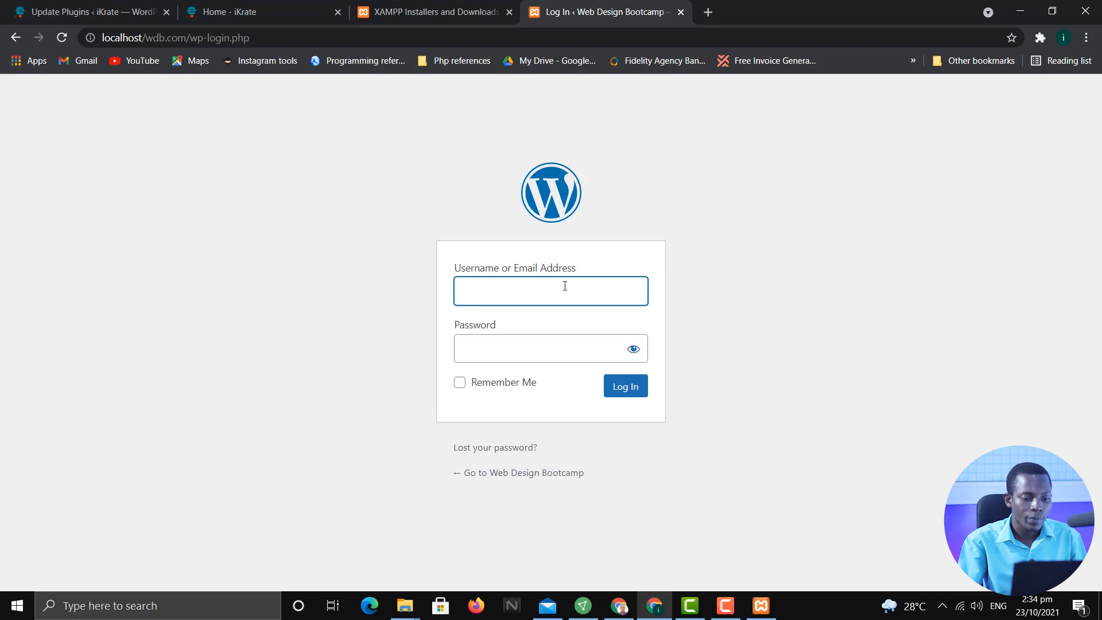
# Log in with the admin username and password, with Remember Me ticked
pyautogui.write('oneahovb')
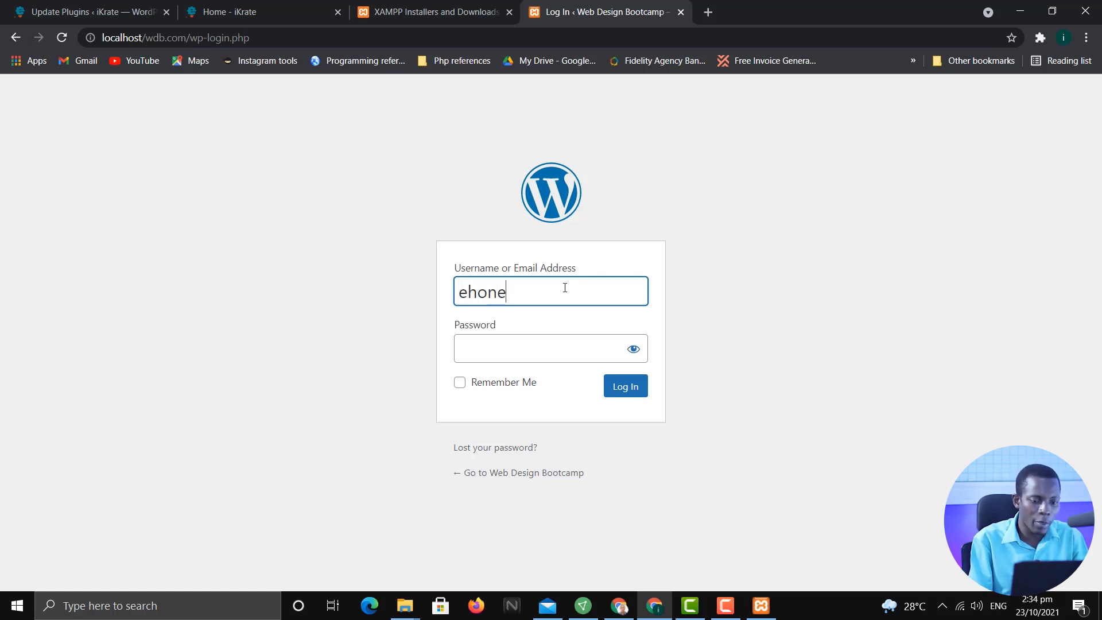
pyautogui.press('BackSpace')
pyautogui.press('BackSpace')
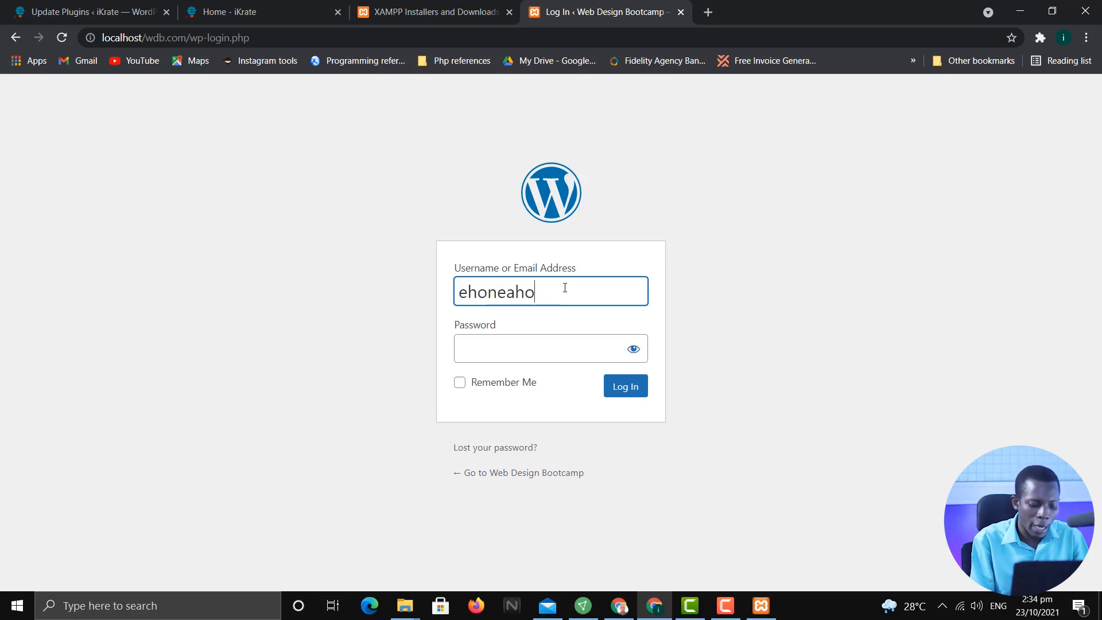
pyautogui.write('bed')
pyautogui.press('Tab')
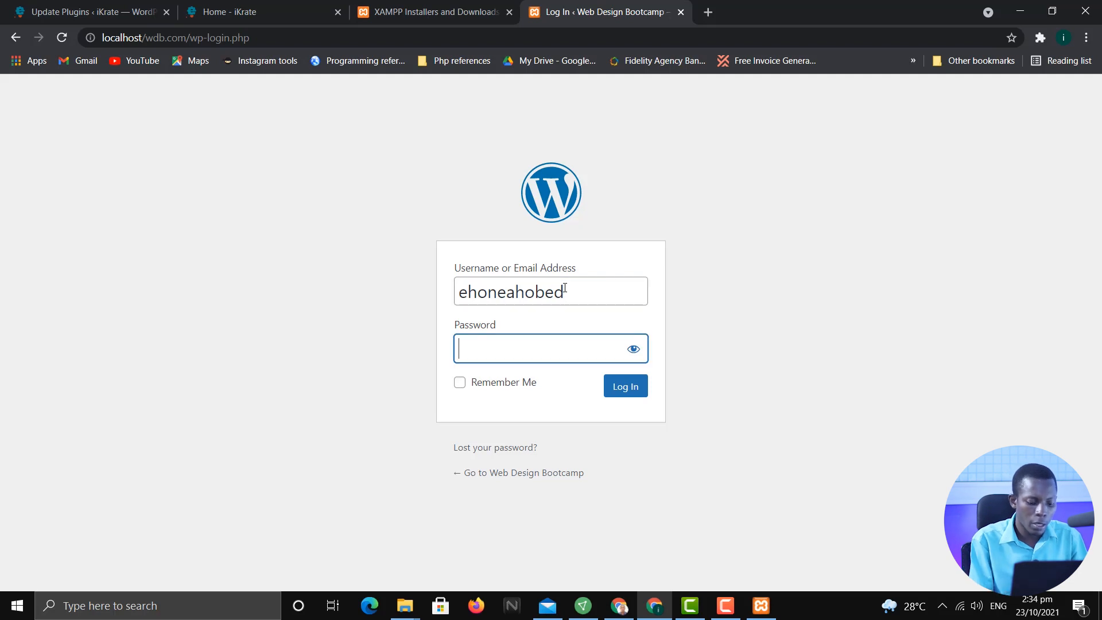
pyautogui.write('a')
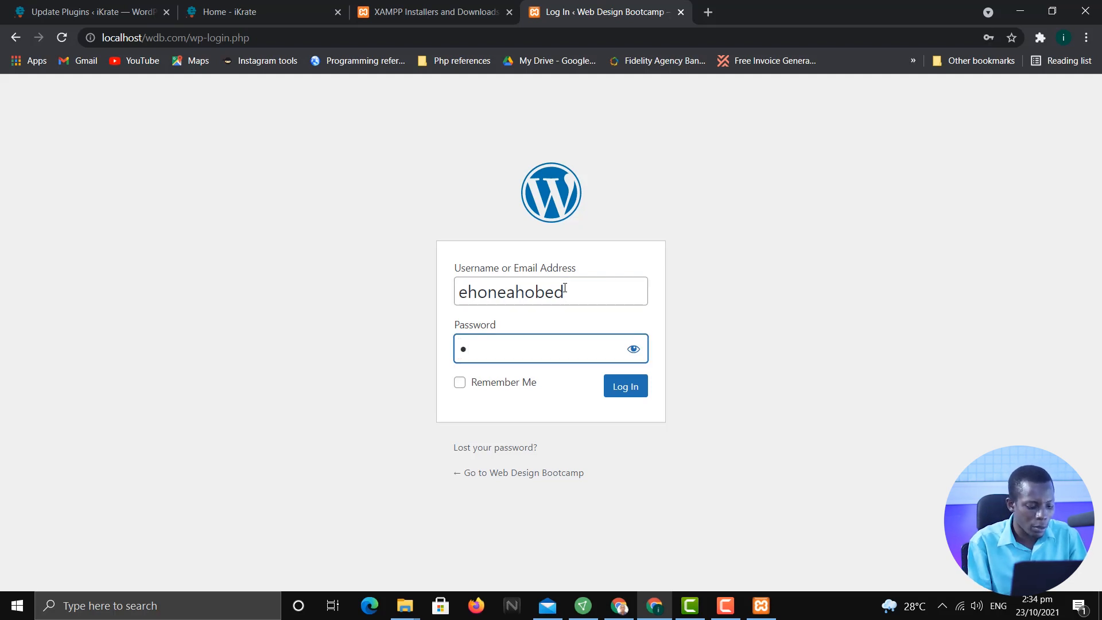
pyautogui.write('*******')
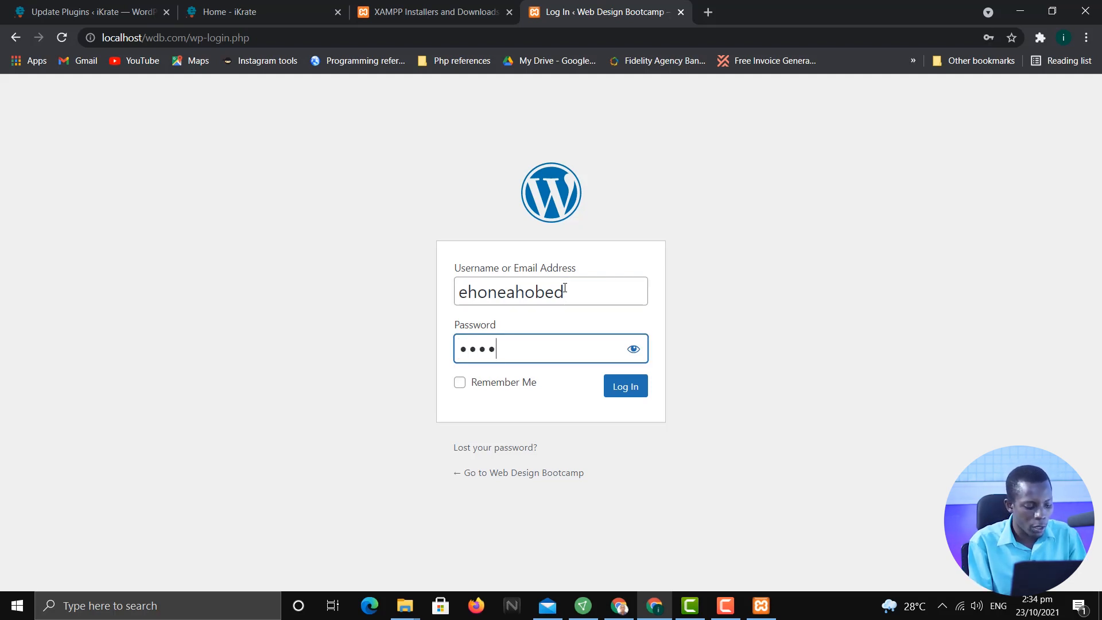
pyautogui.write('***')
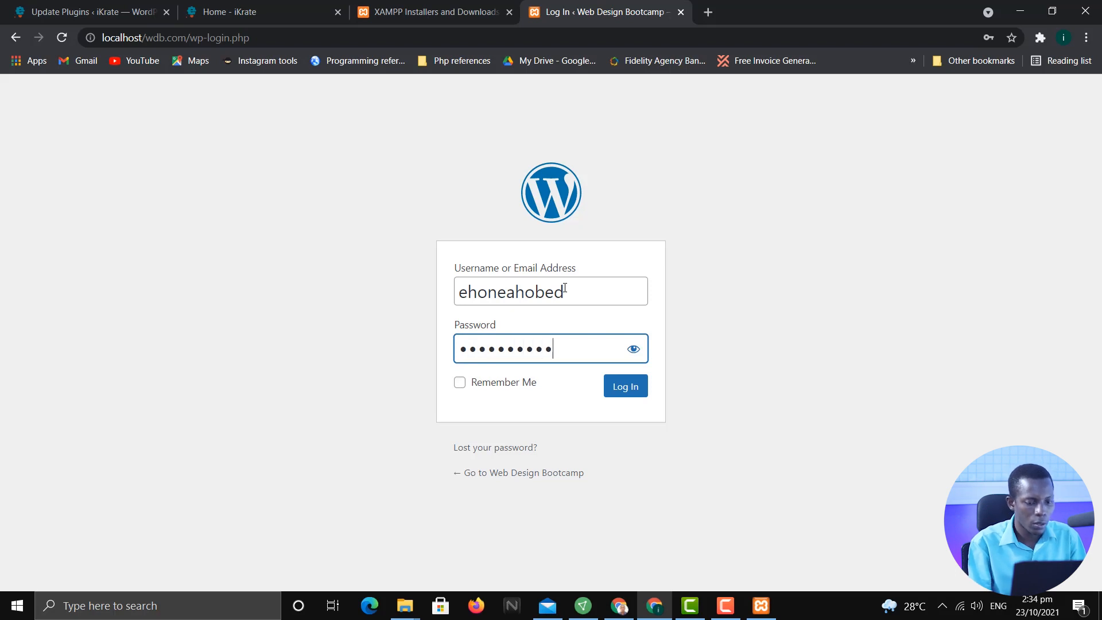
pyautogui.click(485, 387)
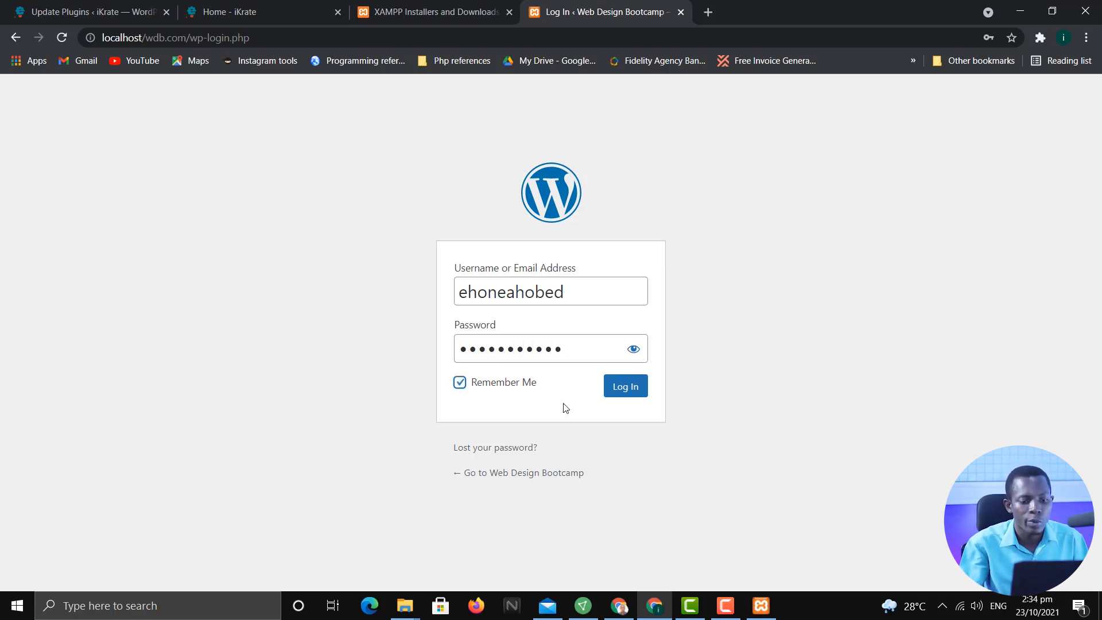
pyautogui.click(623, 386)
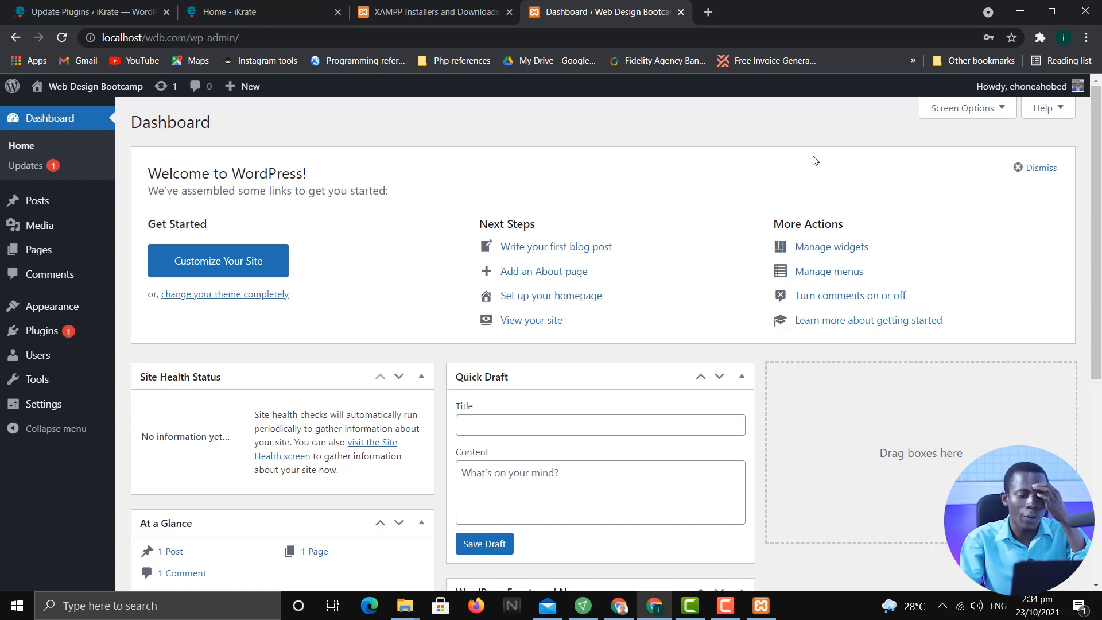
# Open Visit Site in a new tab and view the front page's Hello world! post
pyautogui.moveTo(104, 94)
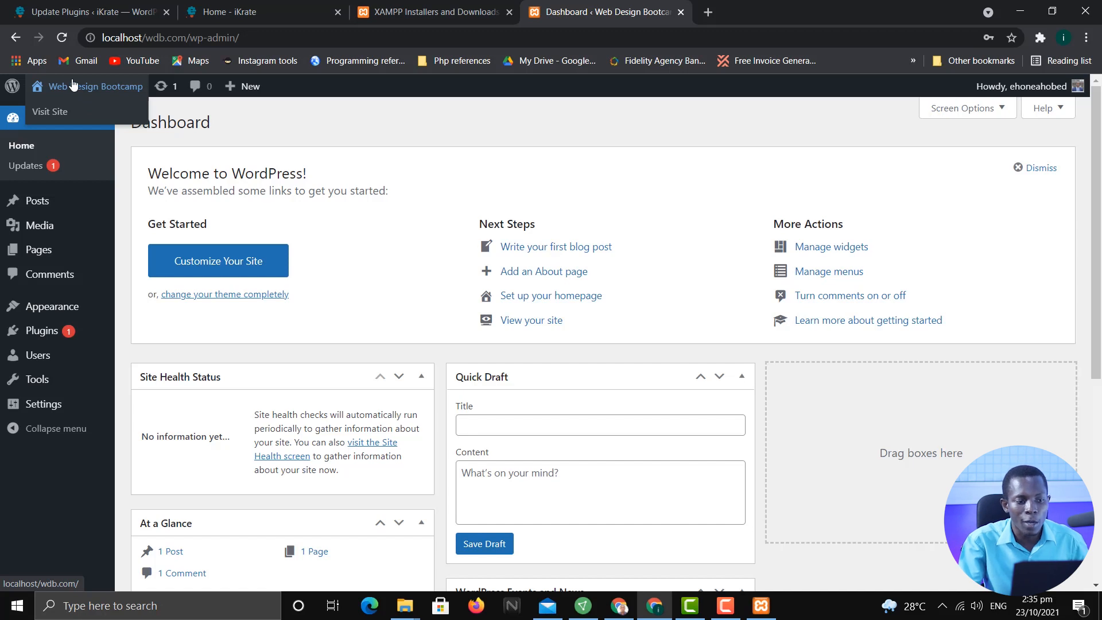
pyautogui.rightClick(61, 115)
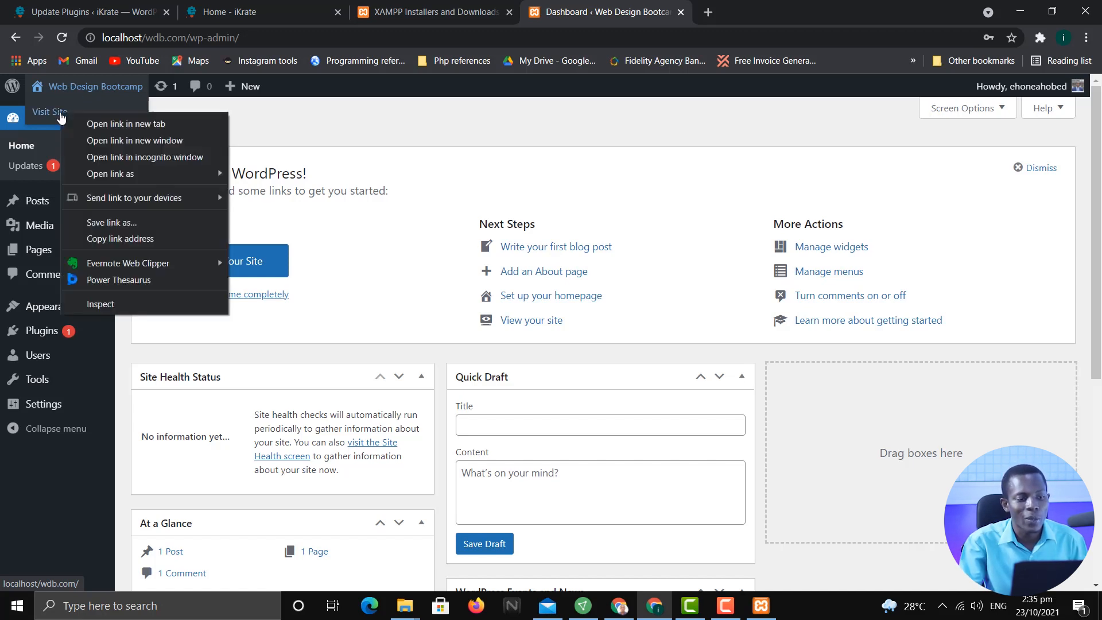
pyautogui.click(93, 124)
pyautogui.click(794, 10)
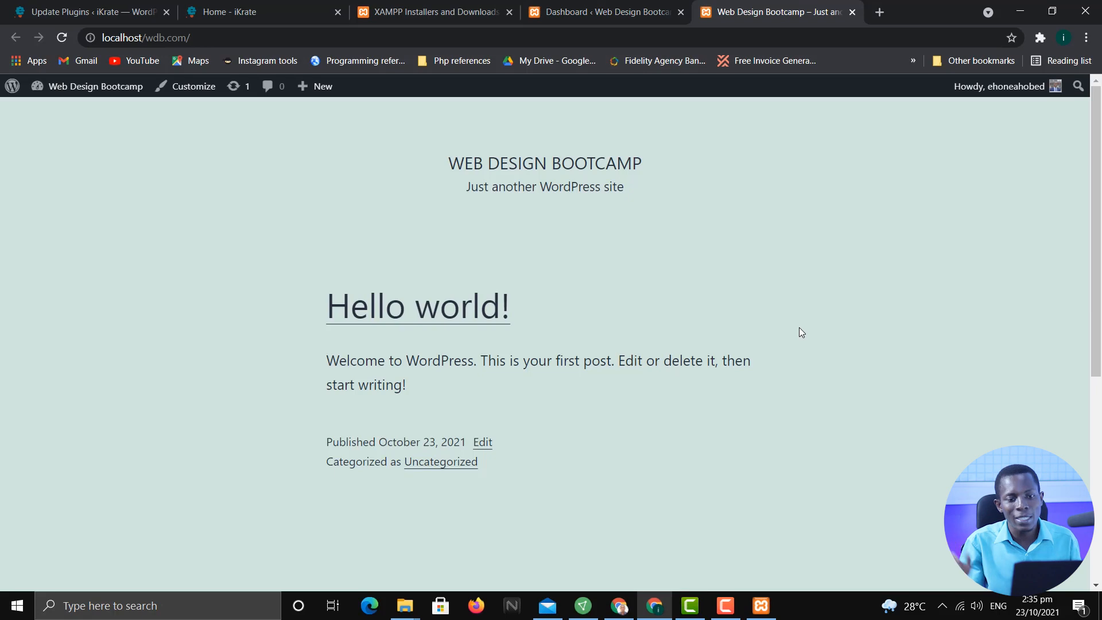
pyautogui.scroll(-6, 849, 332)
pyautogui.scroll(6, 852, 338)
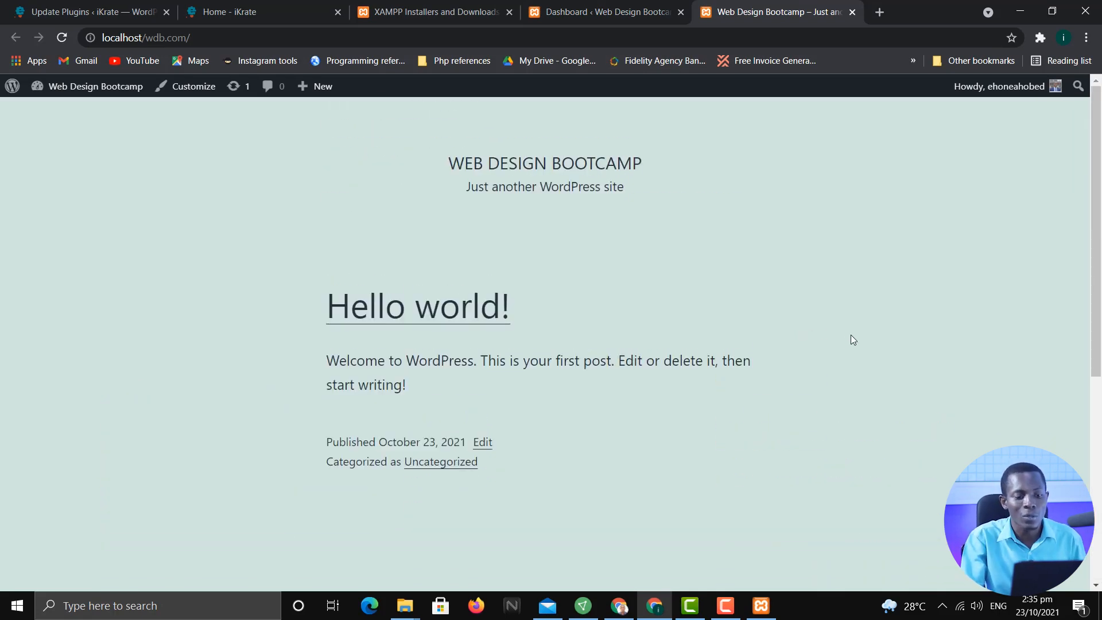
pyautogui.scroll(-6, 850, 337)
pyautogui.scroll(6, 815, 321)
pyautogui.scroll(-6, 785, 307)
pyautogui.scroll(6, 781, 304)
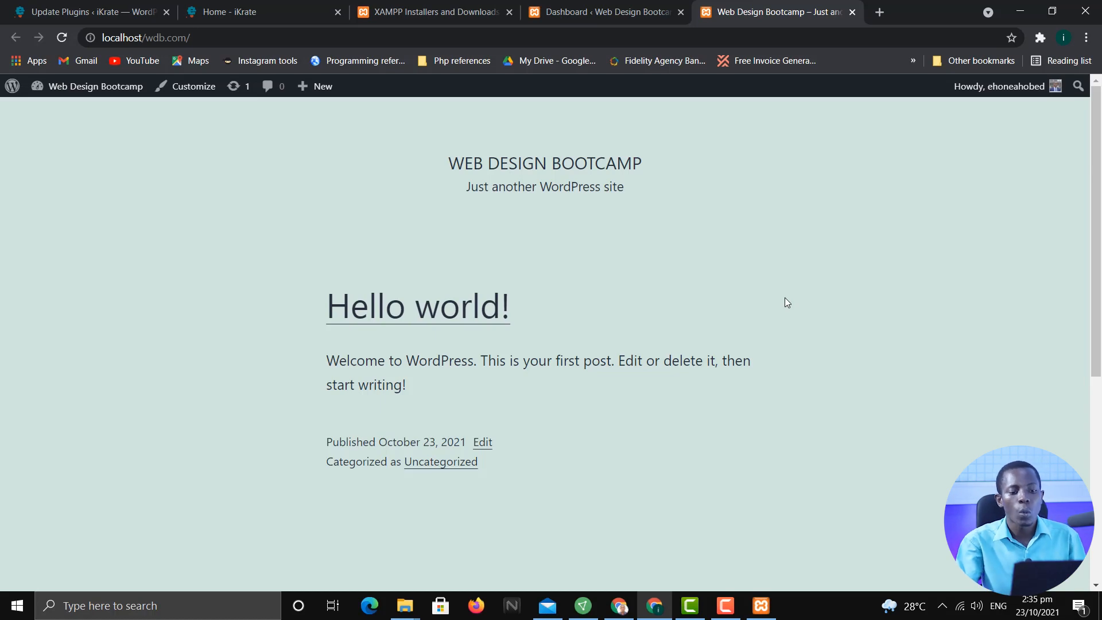
pyautogui.scroll(-10, 822, 390)
pyautogui.scroll(10, 825, 384)
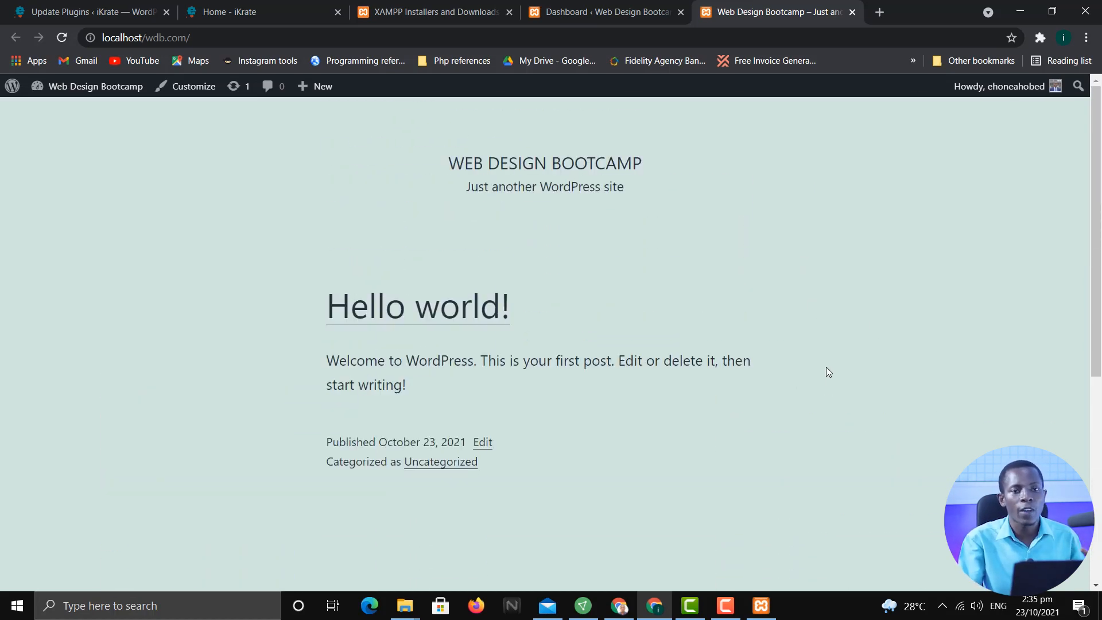